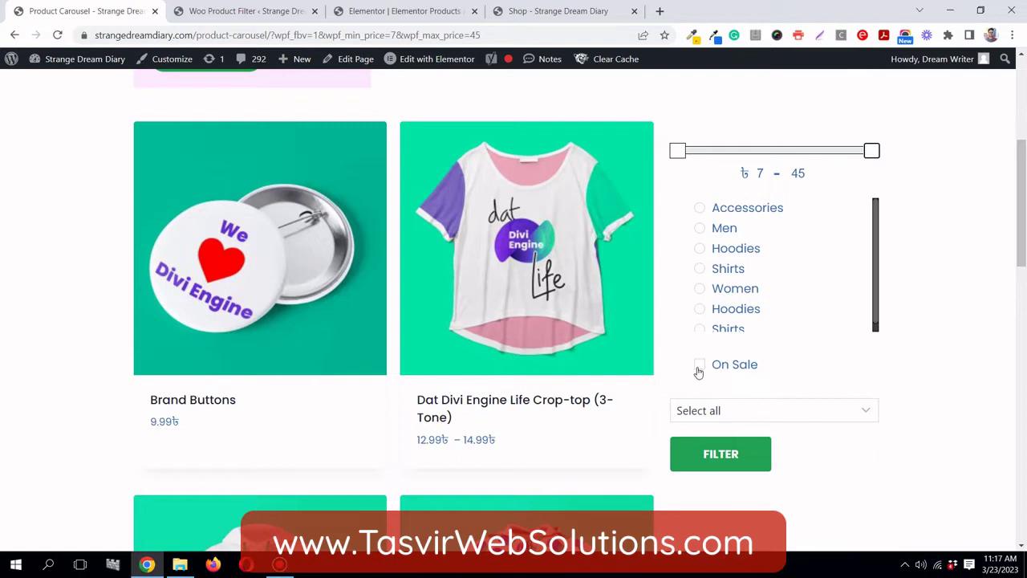
Step: Keep all stock statuses selected and apply a 7–25 price filter, then review the products
{"action": "left_click", "coordinate": [791, 416]}
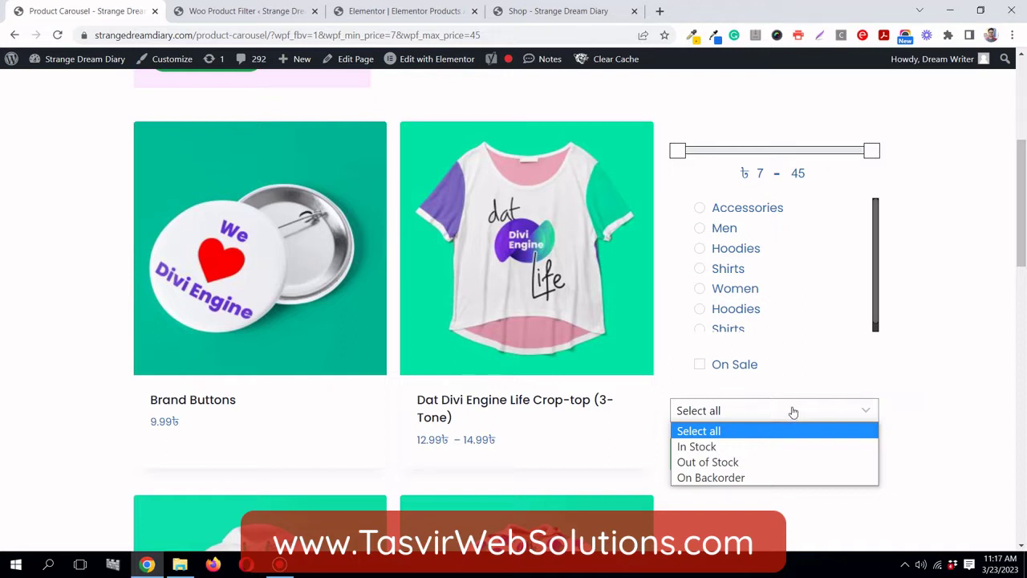
{"action": "left_click", "coordinate": [792, 412]}
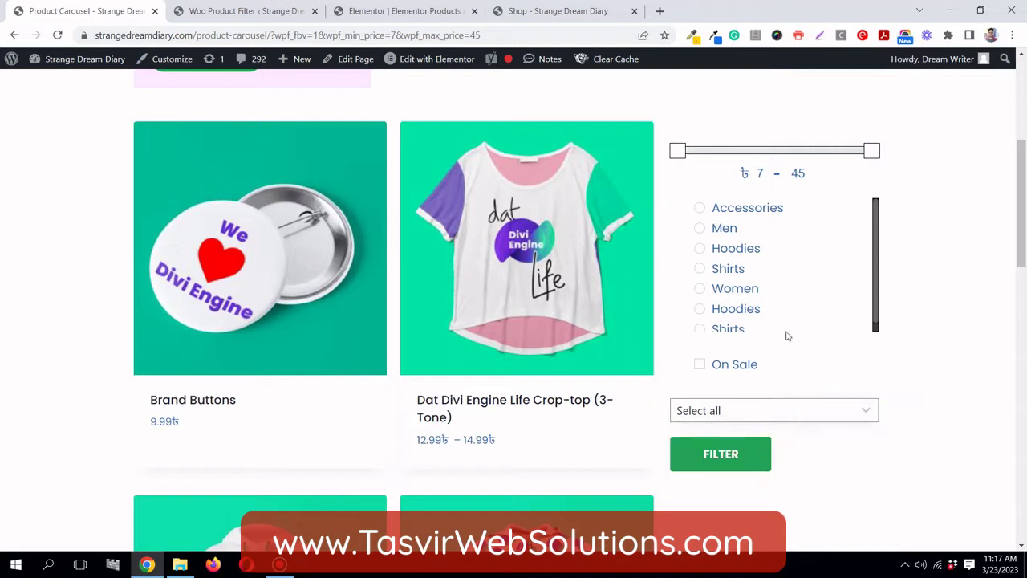
{"action": "left_click_drag", "start_coordinate": [873, 151], "coordinate": [769, 151]}
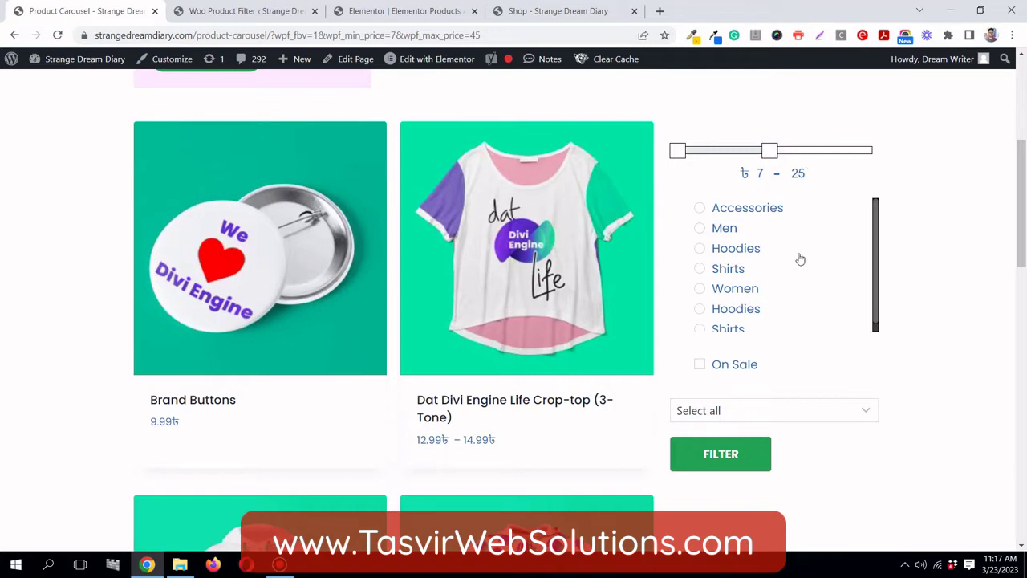
{"action": "scroll", "coordinate": [321, 281], "scroll_direction": "down", "scroll_amount": 1}
{"action": "scroll", "coordinate": [385, 208], "scroll_direction": "up", "scroll_amount": 1}
{"action": "left_click", "coordinate": [688, 453]}
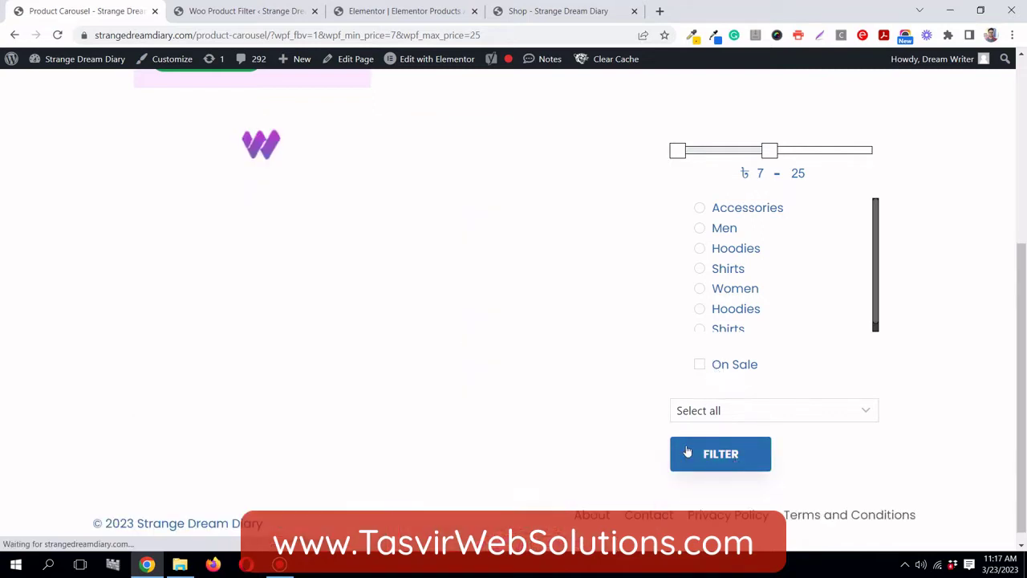
{"action": "scroll", "coordinate": [385, 285], "scroll_direction": "down", "scroll_amount": 2}
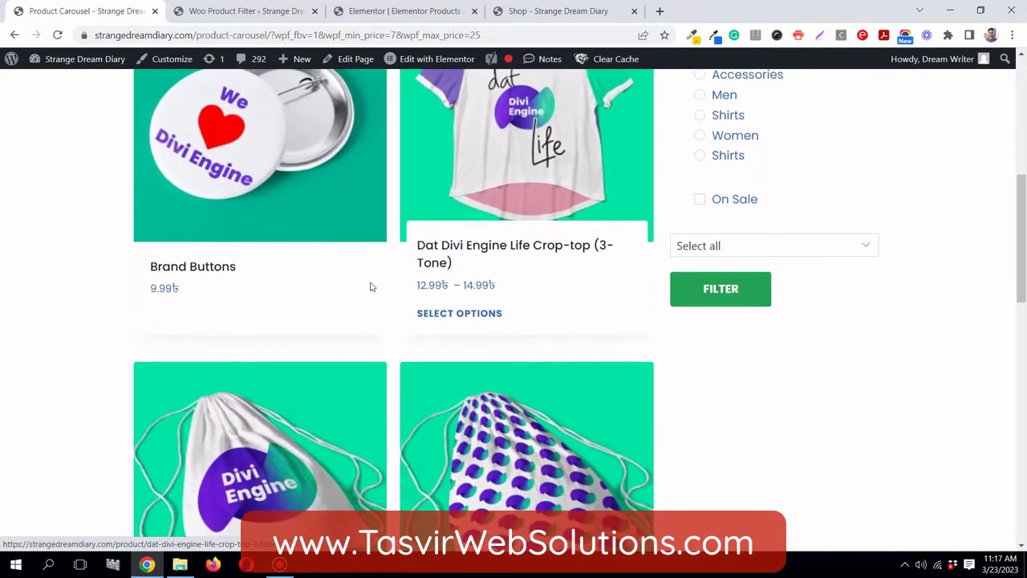
{"action": "scroll", "coordinate": [262, 305], "scroll_direction": "down", "scroll_amount": 4}
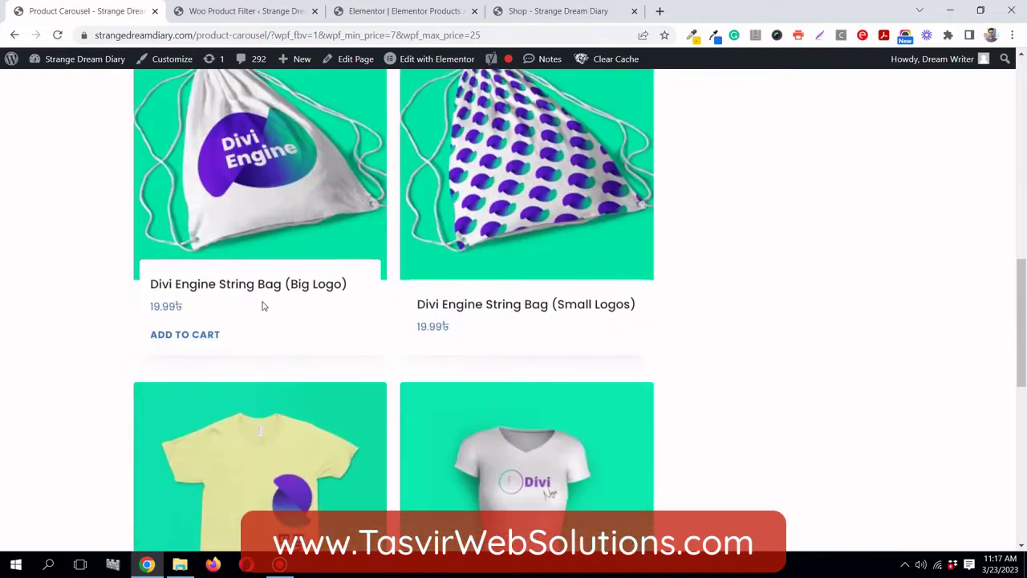
{"action": "scroll", "coordinate": [262, 305], "scroll_direction": "down", "scroll_amount": 7}
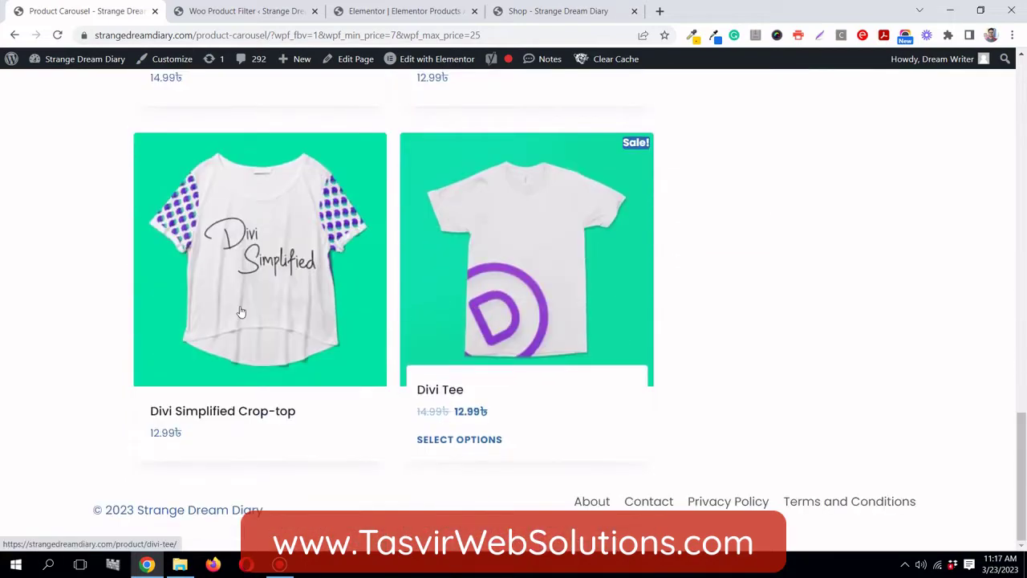
{"action": "scroll", "coordinate": [298, 321], "scroll_direction": "up", "scroll_amount": 12}
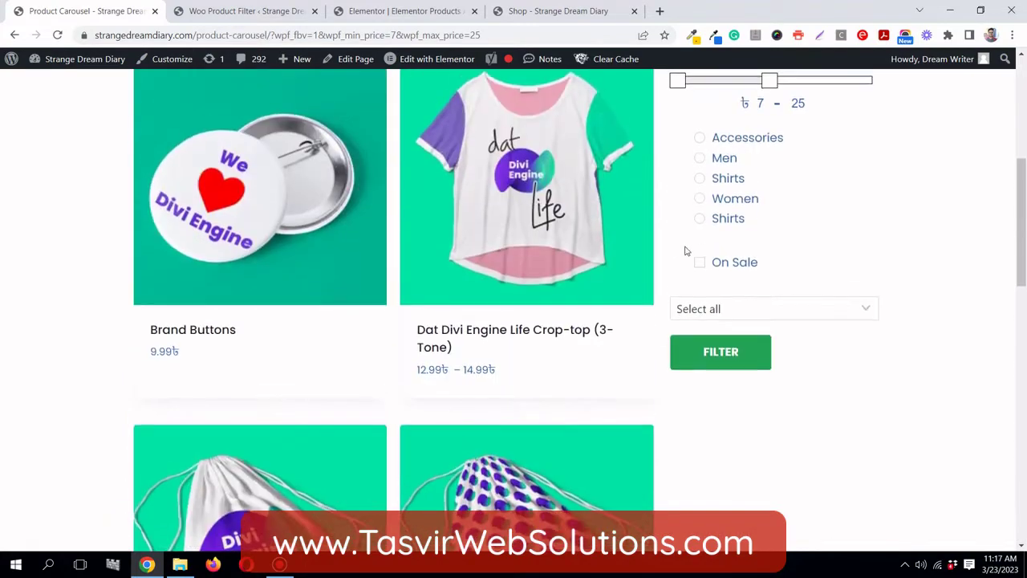
{"action": "scroll", "coordinate": [686, 251], "scroll_direction": "up", "scroll_amount": 1}
Step: Lower the price slider's maximum to 15 and apply the filter
{"action": "left_click_drag", "start_coordinate": [769, 148], "coordinate": [720, 148]}
{"action": "left_click", "coordinate": [739, 424]}
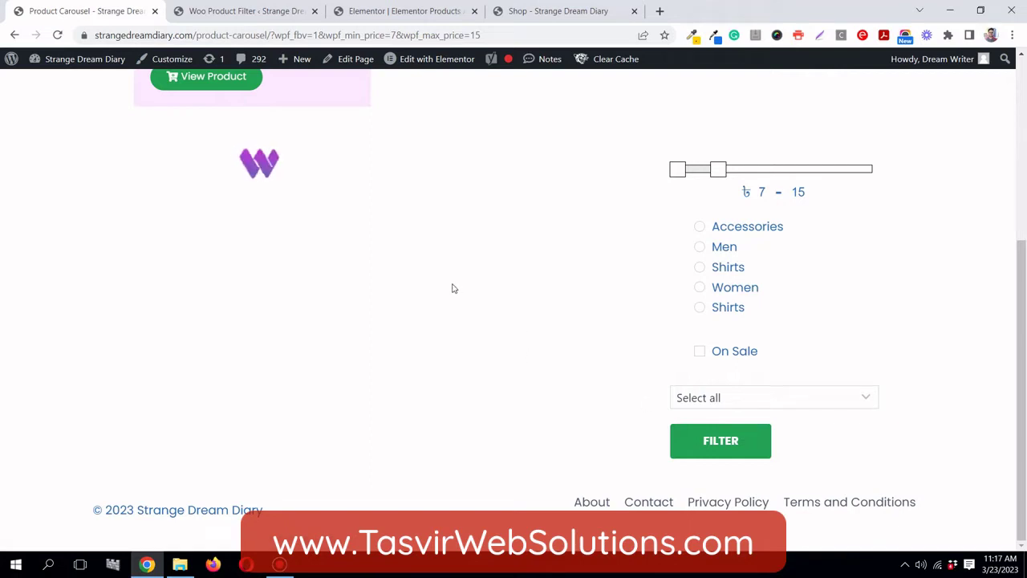
{"action": "scroll", "coordinate": [452, 288], "scroll_direction": "up", "scroll_amount": 1}
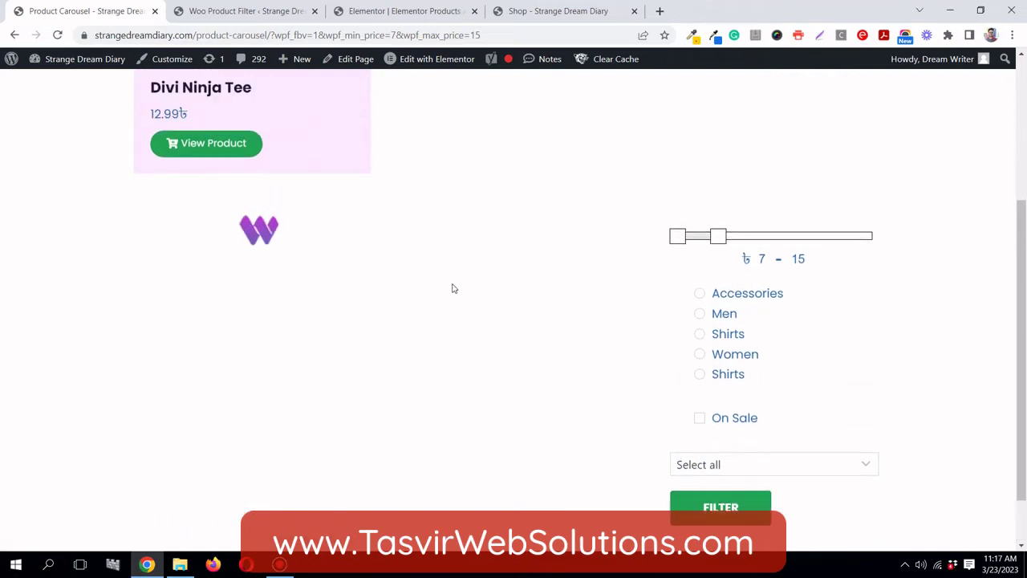
{"action": "scroll", "coordinate": [451, 288], "scroll_direction": "down", "scroll_amount": 1}
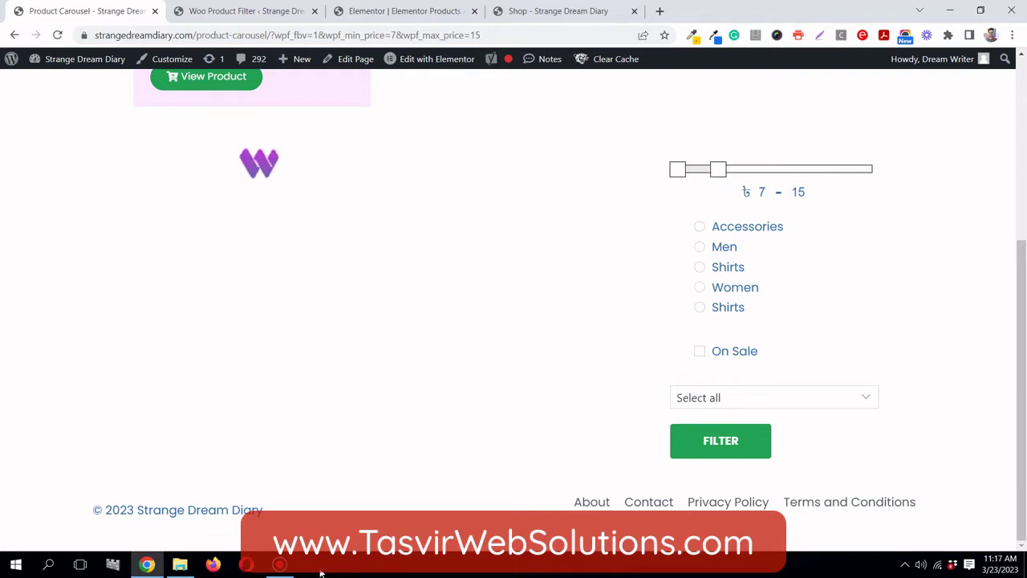
Step: Review the 9.99–14.99 results, then widen the price range back to 7–45
{"action": "mouse_move", "coordinate": [278, 569]}
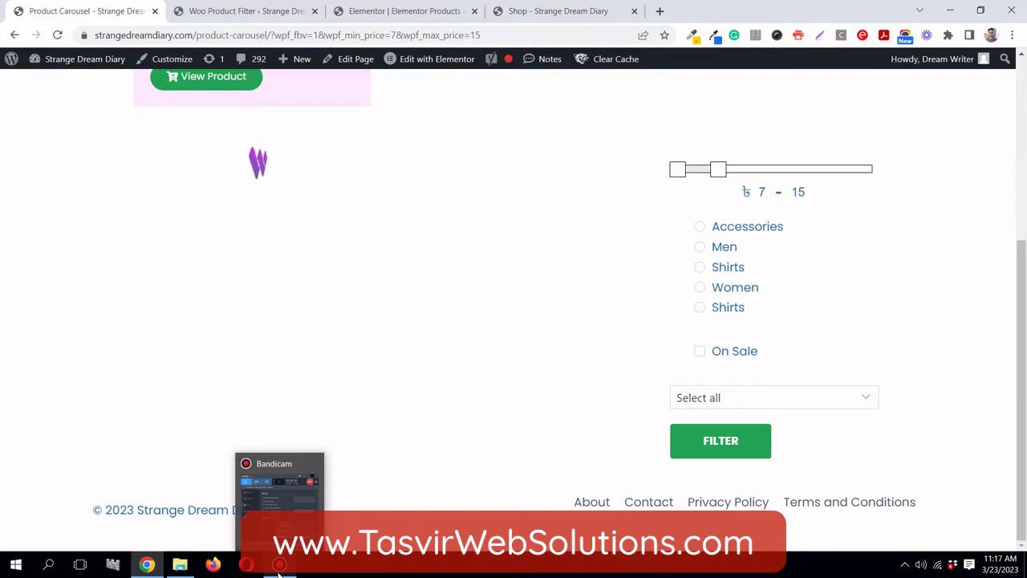
{"action": "scroll", "coordinate": [948, 388], "scroll_direction": "down", "scroll_amount": 1}
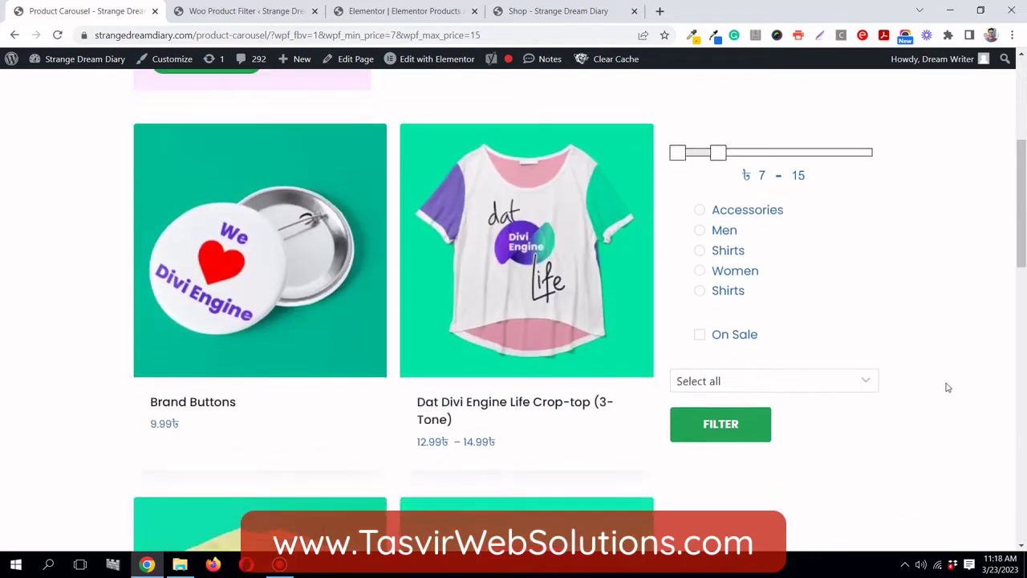
{"action": "scroll", "coordinate": [115, 346], "scroll_direction": "down", "scroll_amount": 3}
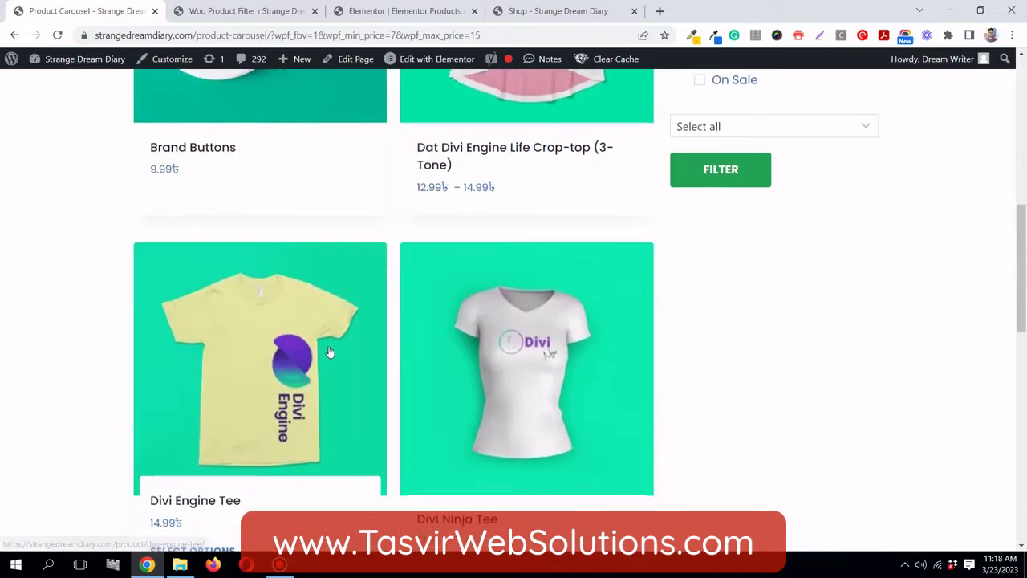
{"action": "scroll", "coordinate": [329, 352], "scroll_direction": "down", "scroll_amount": 6}
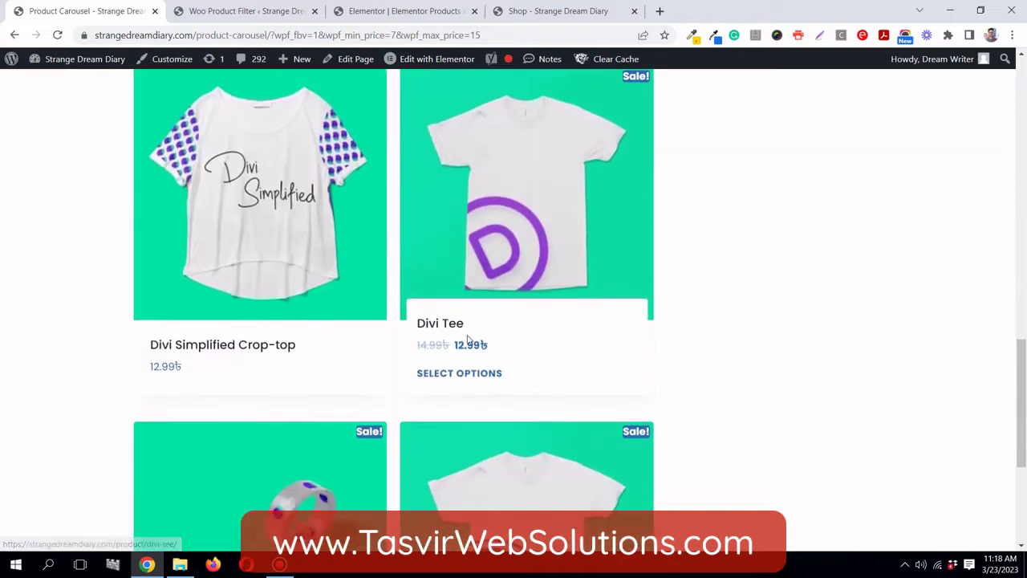
{"action": "scroll", "coordinate": [469, 341], "scroll_direction": "up", "scroll_amount": 10}
{"action": "left_click_drag", "start_coordinate": [717, 237], "coordinate": [869, 282]}
{"action": "scroll", "coordinate": [871, 284], "scroll_direction": "down", "scroll_amount": 1}
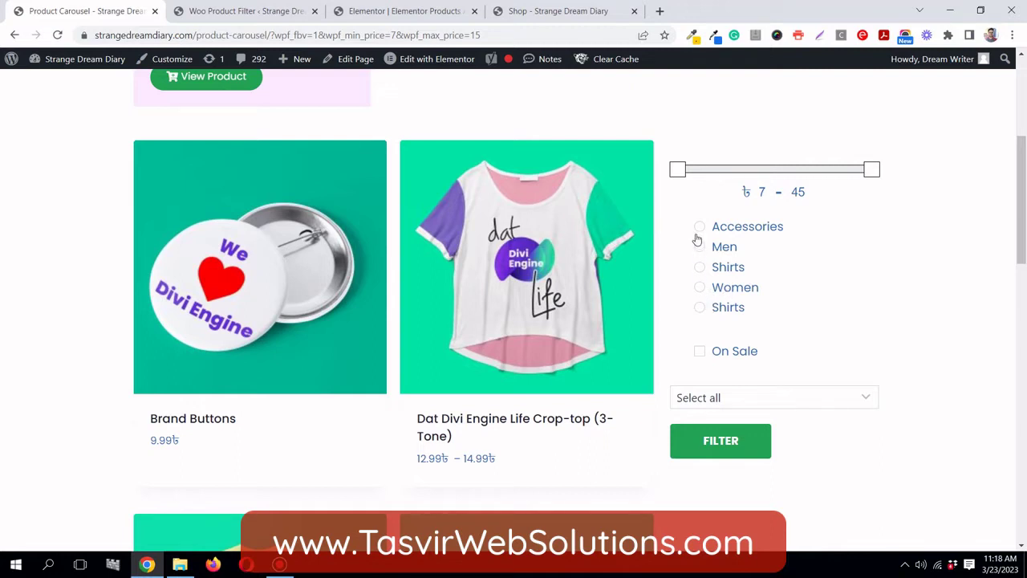
Step: Filter the product grid to the Women category
{"action": "left_click", "coordinate": [701, 288]}
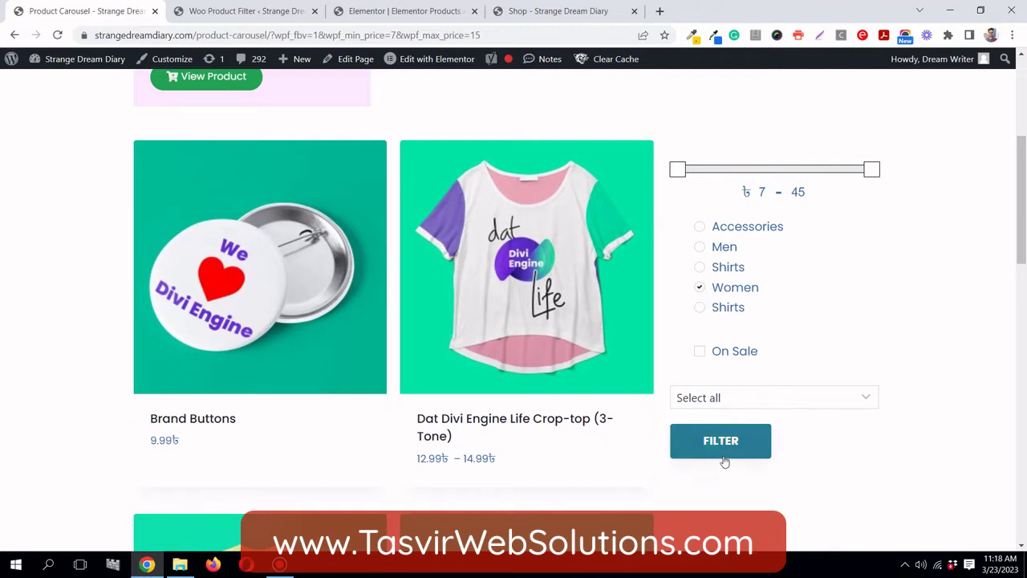
{"action": "left_click", "coordinate": [730, 441]}
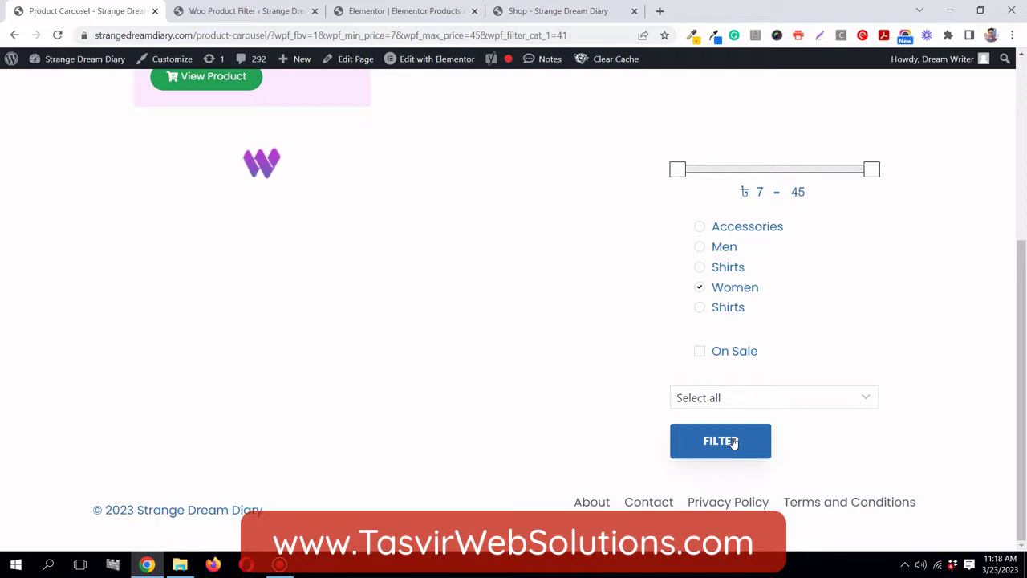
{"action": "scroll", "coordinate": [516, 247], "scroll_direction": "down", "scroll_amount": 8}
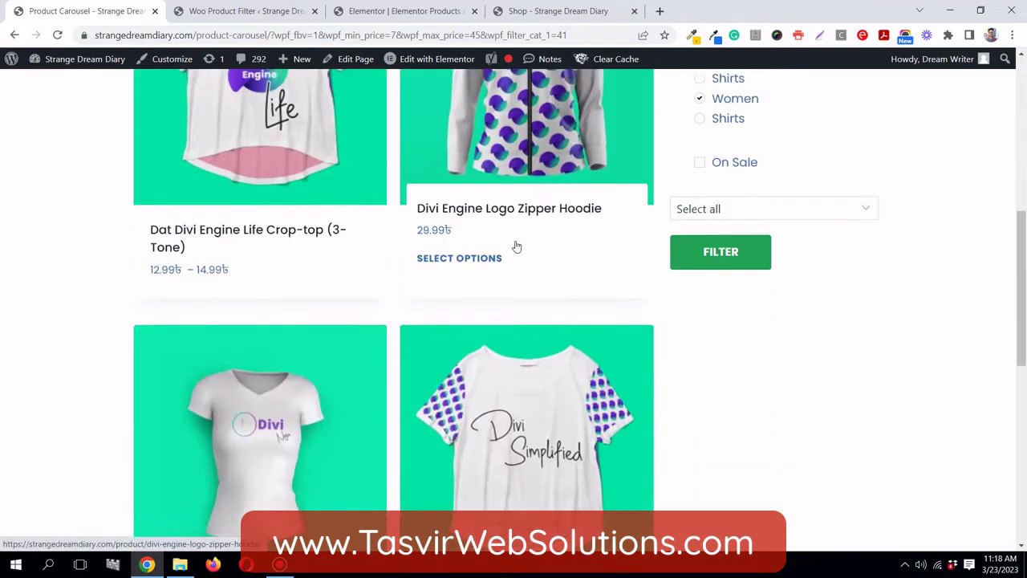
{"action": "scroll", "coordinate": [313, 303], "scroll_direction": "down", "scroll_amount": 1}
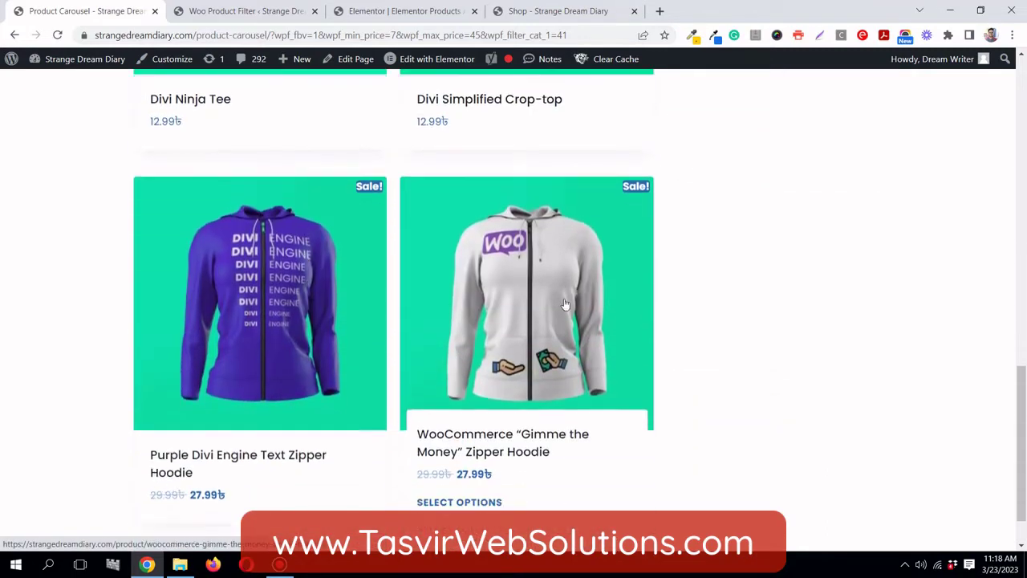
{"action": "scroll", "coordinate": [565, 303], "scroll_direction": "up", "scroll_amount": 9}
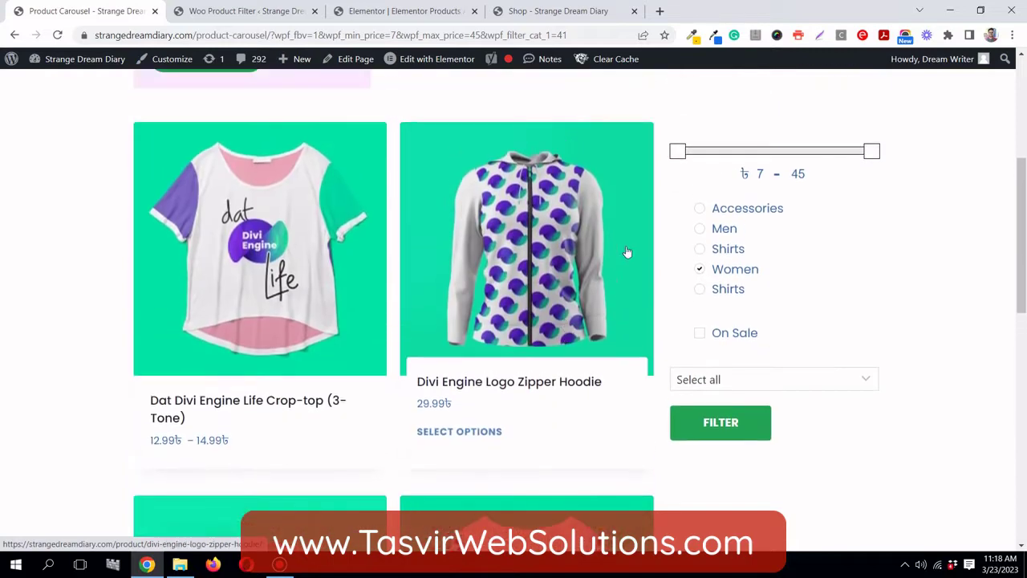
Step: Replace the Women category with On Sale, showing items like Divi Tee and Lanyard
{"action": "left_click", "coordinate": [699, 269]}
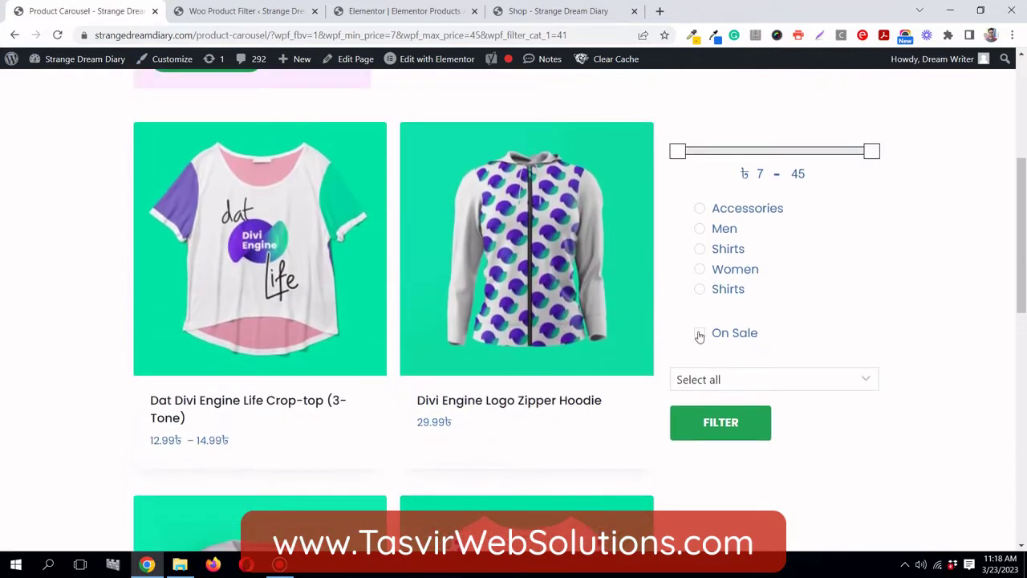
{"action": "left_click", "coordinate": [701, 334]}
{"action": "left_click", "coordinate": [705, 421]}
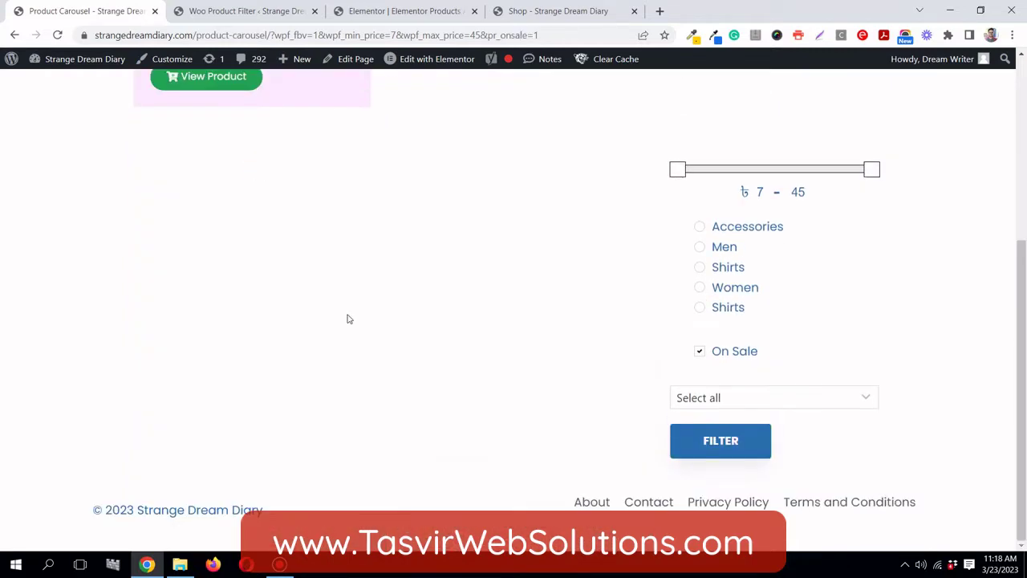
{"action": "scroll", "coordinate": [314, 332], "scroll_direction": "down", "scroll_amount": 2}
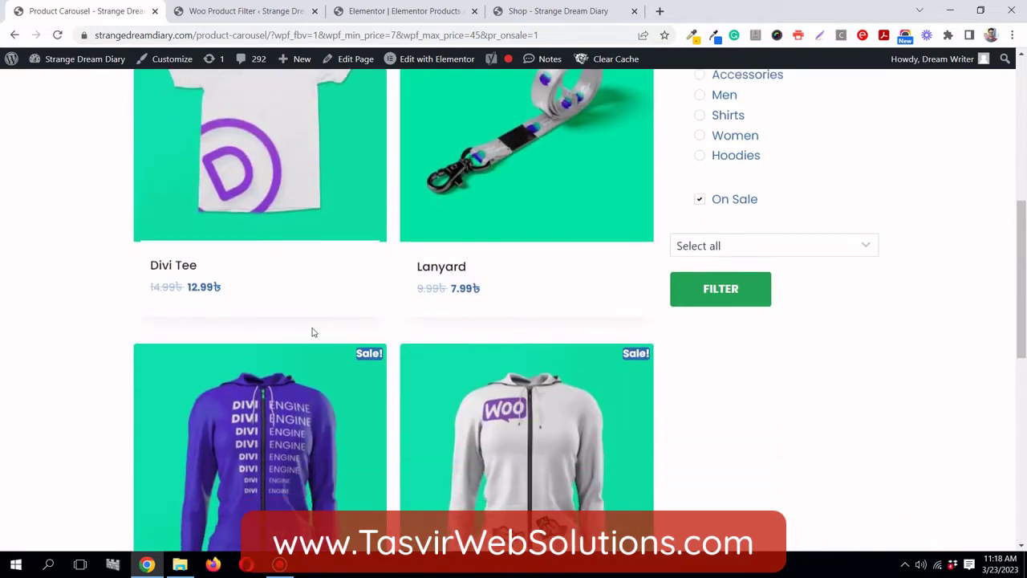
{"action": "scroll", "coordinate": [302, 293], "scroll_direction": "down", "scroll_amount": 3}
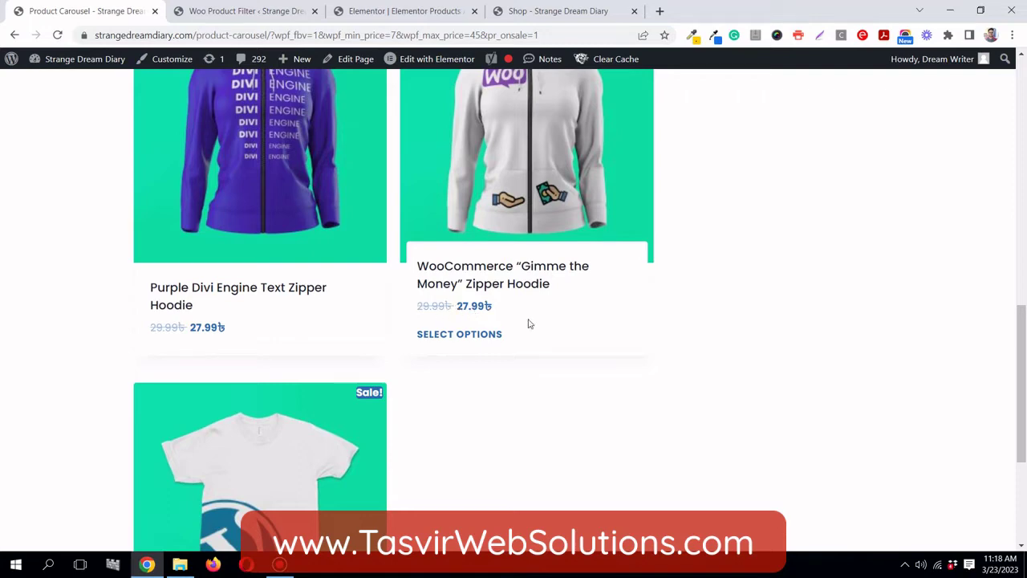
{"action": "scroll", "coordinate": [571, 329], "scroll_direction": "up", "scroll_amount": 5}
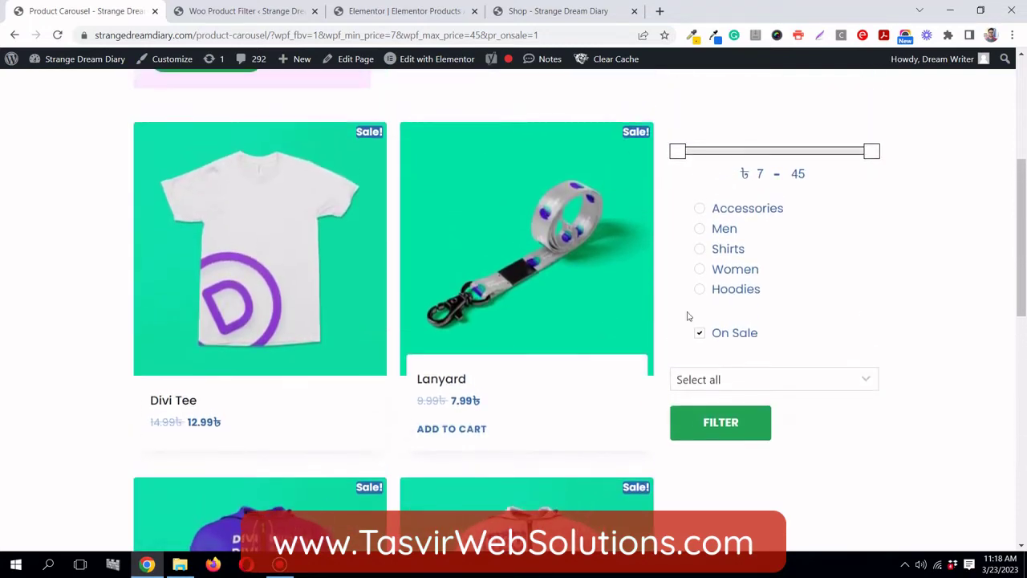
{"action": "scroll", "coordinate": [614, 318], "scroll_direction": "up", "scroll_amount": 2}
{"action": "scroll", "coordinate": [615, 319], "scroll_direction": "down", "scroll_amount": 2}
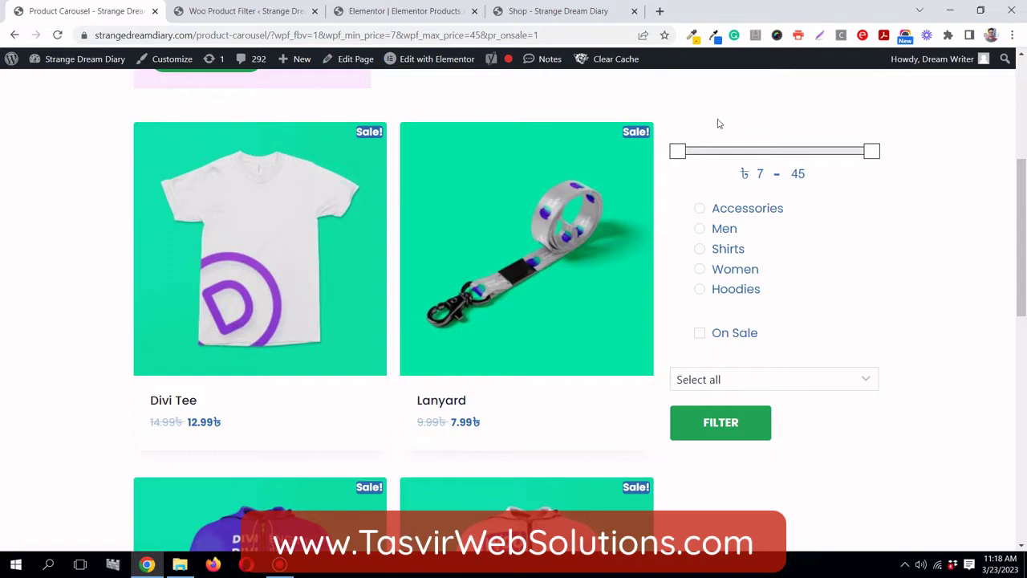
Step: Look over the Elementor editor, then switch to the Woo Product Filter list showing Shop Filter
{"action": "left_click", "coordinate": [401, 11]}
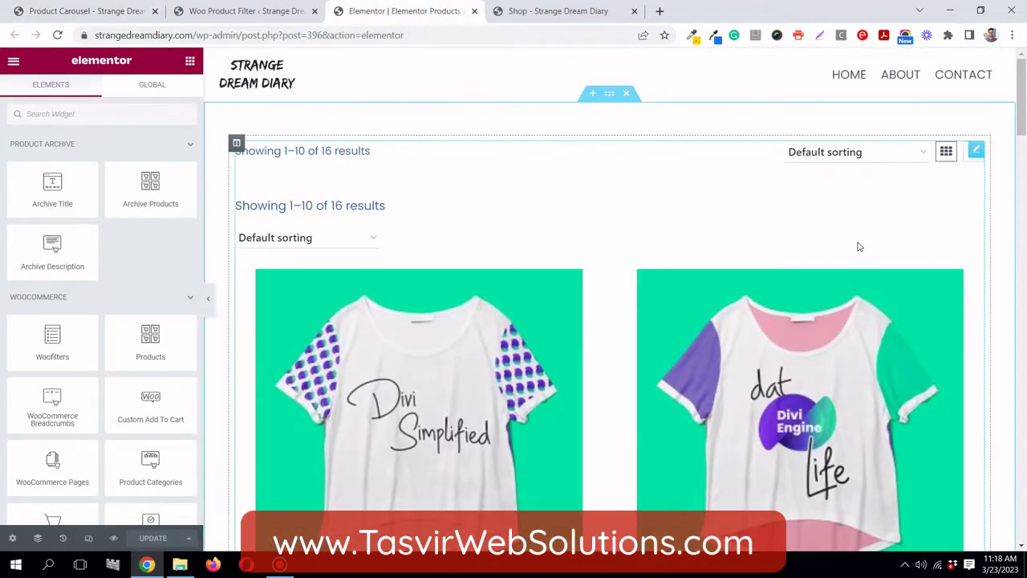
{"action": "scroll", "coordinate": [852, 249], "scroll_direction": "down", "scroll_amount": 14}
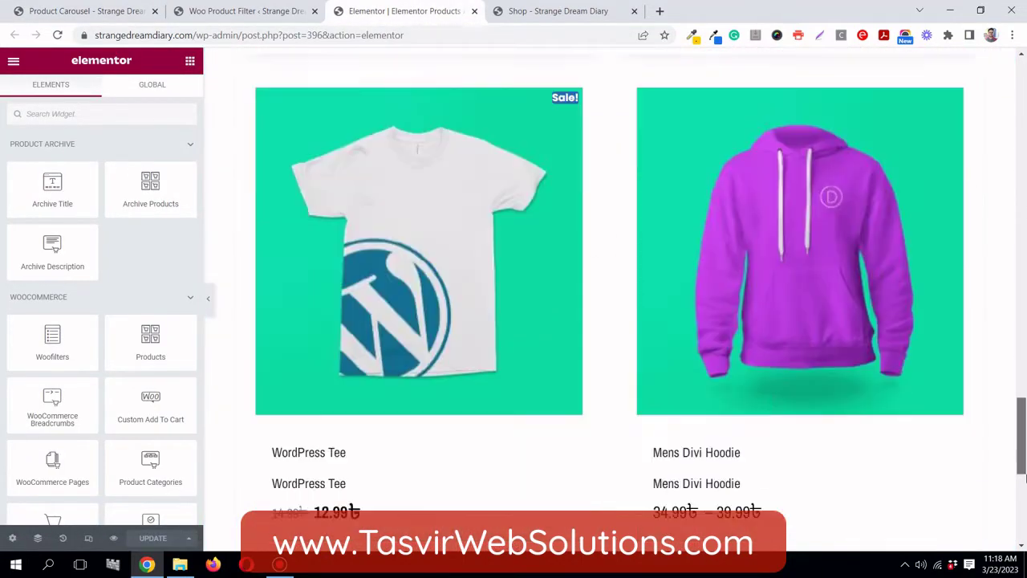
{"action": "left_click_drag", "start_coordinate": [1022, 477], "coordinate": [1022, 93]}
{"action": "scroll", "coordinate": [548, 257], "scroll_direction": "up", "scroll_amount": 1}
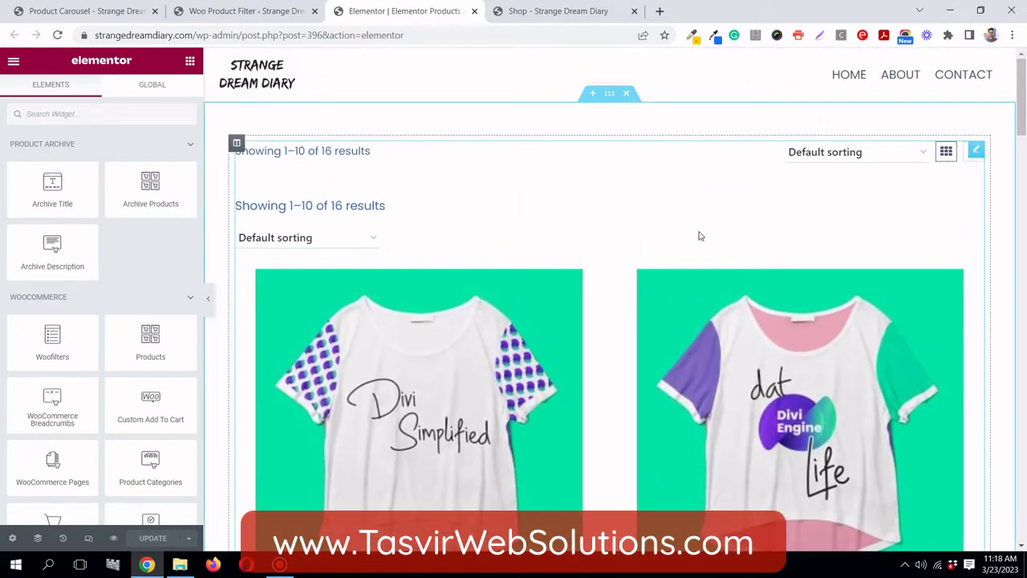
{"action": "left_click", "coordinate": [293, 11]}
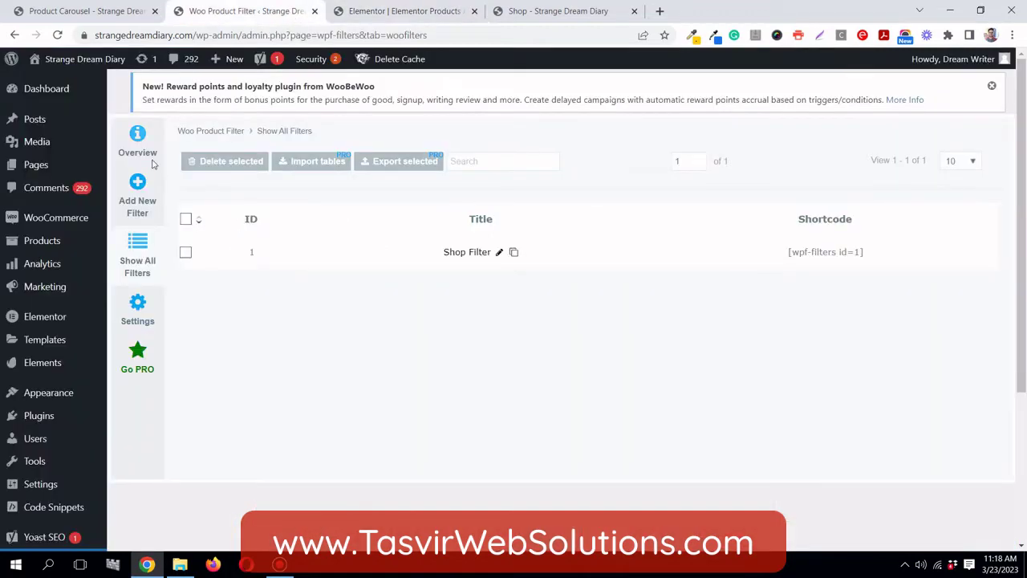
Step: Go from Plugins > Installed Plugins to the Add Plugins page
{"action": "mouse_move", "coordinate": [64, 417]}
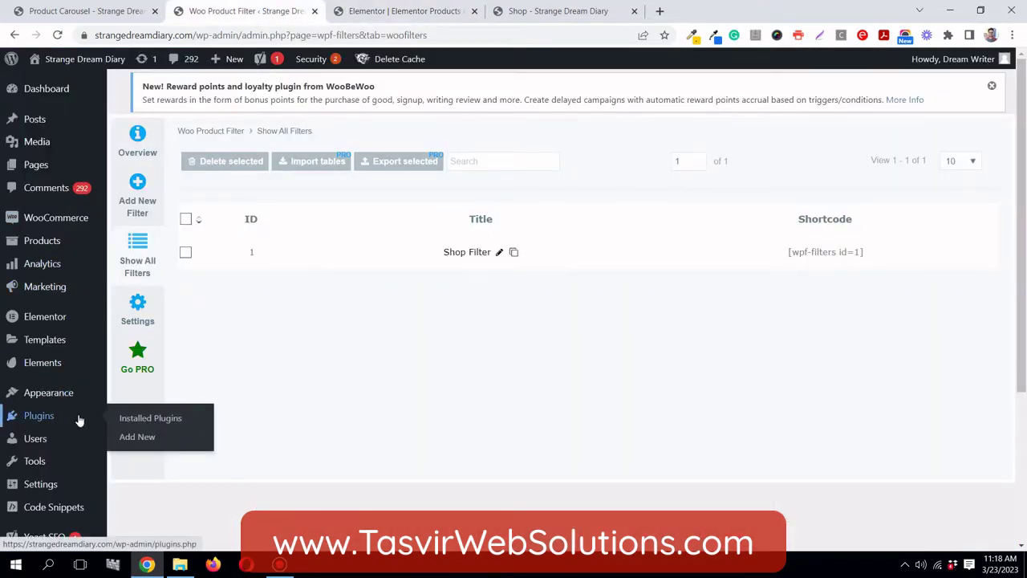
{"action": "left_click", "coordinate": [160, 419]}
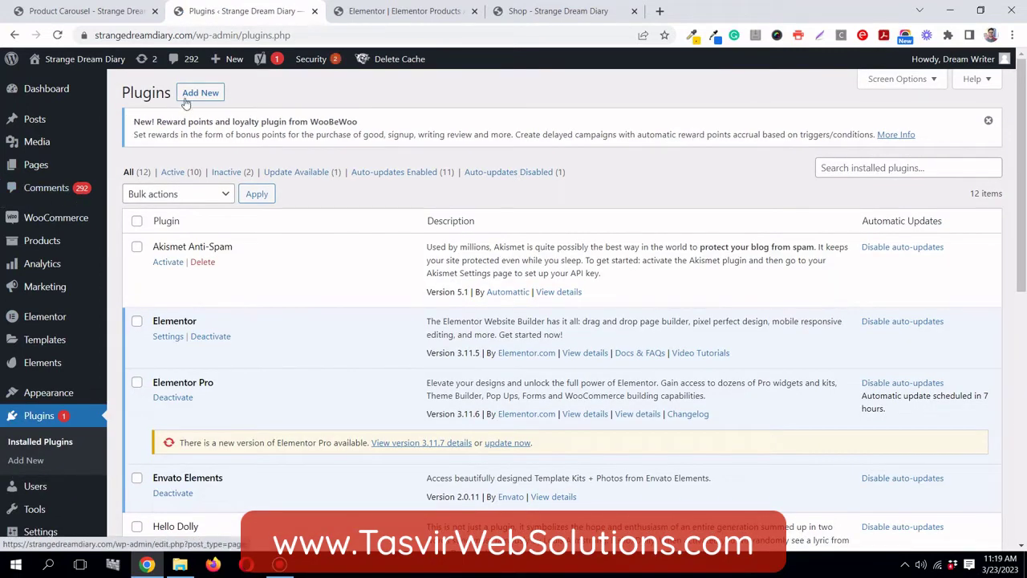
{"action": "left_click", "coordinate": [192, 94]}
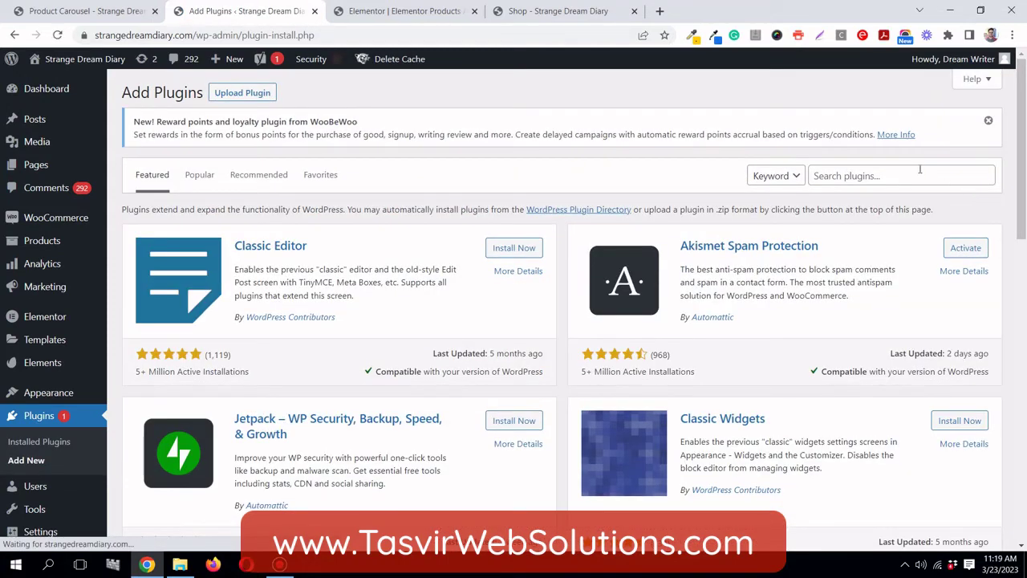
Step: Search plugins for 'woocommerce product filter' and confirm Product Filter by WooBeWoo is Active
{"action": "left_click", "coordinate": [919, 169]}
{"action": "type", "text": "w"}
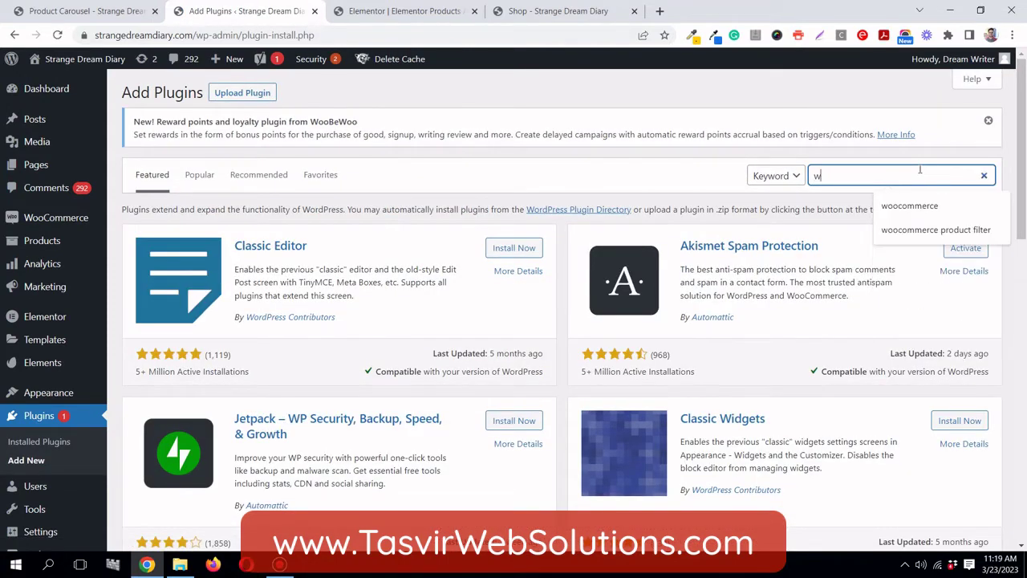
{"action": "type", "text": "oocommerce"}
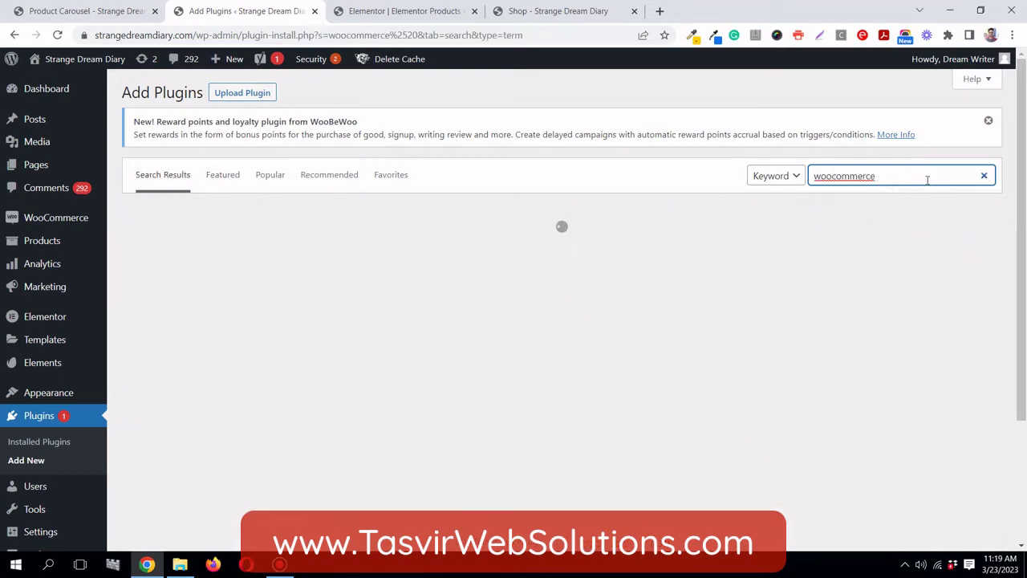
{"action": "left_click", "coordinate": [954, 201]}
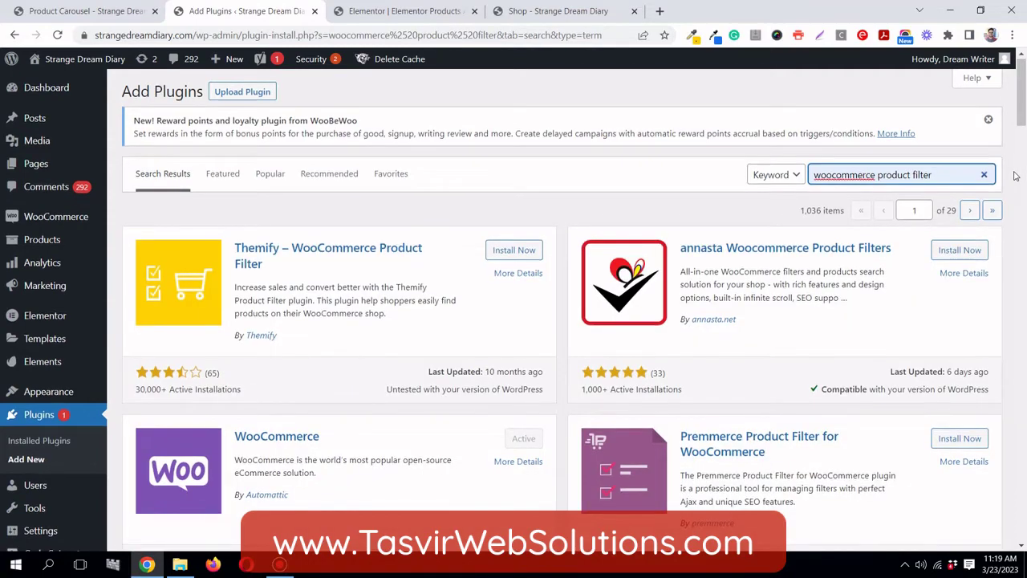
{"action": "scroll", "coordinate": [1014, 175], "scroll_direction": "down", "scroll_amount": 3}
{"action": "scroll", "coordinate": [1014, 175], "scroll_direction": "down", "scroll_amount": 2}
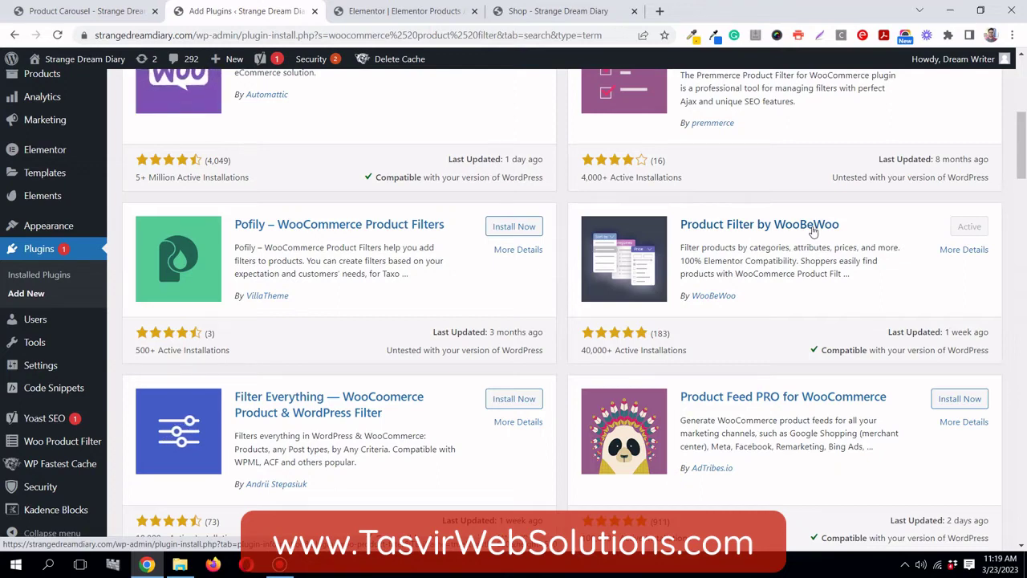
{"action": "scroll", "coordinate": [353, 241], "scroll_direction": "down", "scroll_amount": 2}
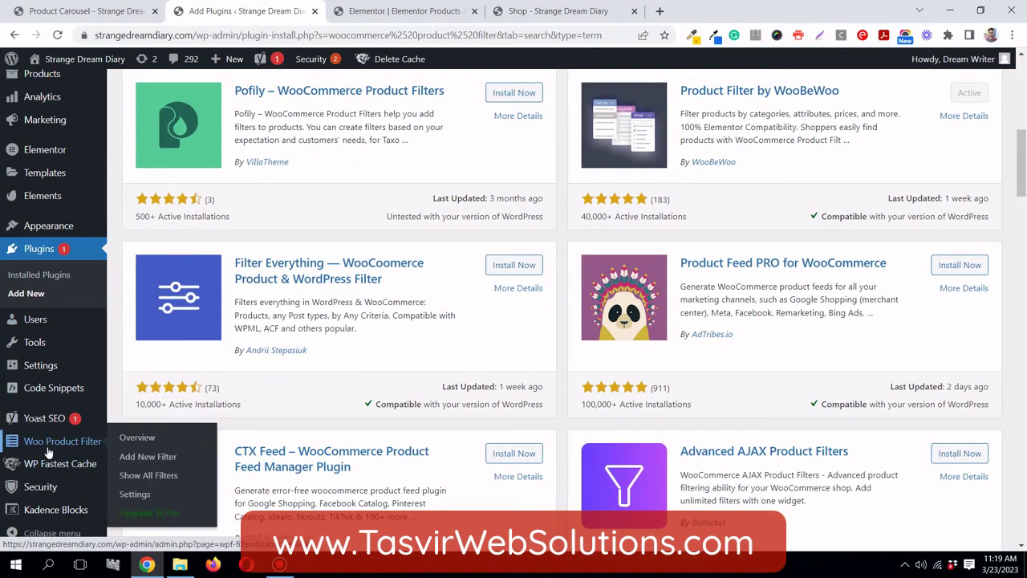
Step: Open the Woo Product Filter overview page from the admin sidebar
{"action": "mouse_move", "coordinate": [34, 450]}
{"action": "left_click", "coordinate": [54, 444]}
{"action": "scroll", "coordinate": [473, 347], "scroll_direction": "up", "scroll_amount": 8}
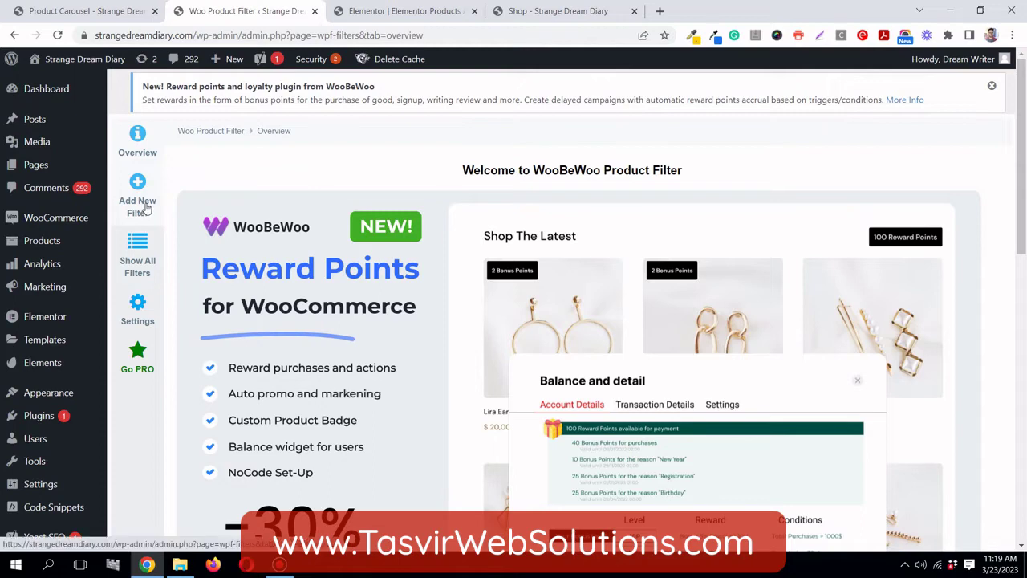
Step: Create a new filter named 'Elementor Product Filter' and save it
{"action": "left_click", "coordinate": [144, 210]}
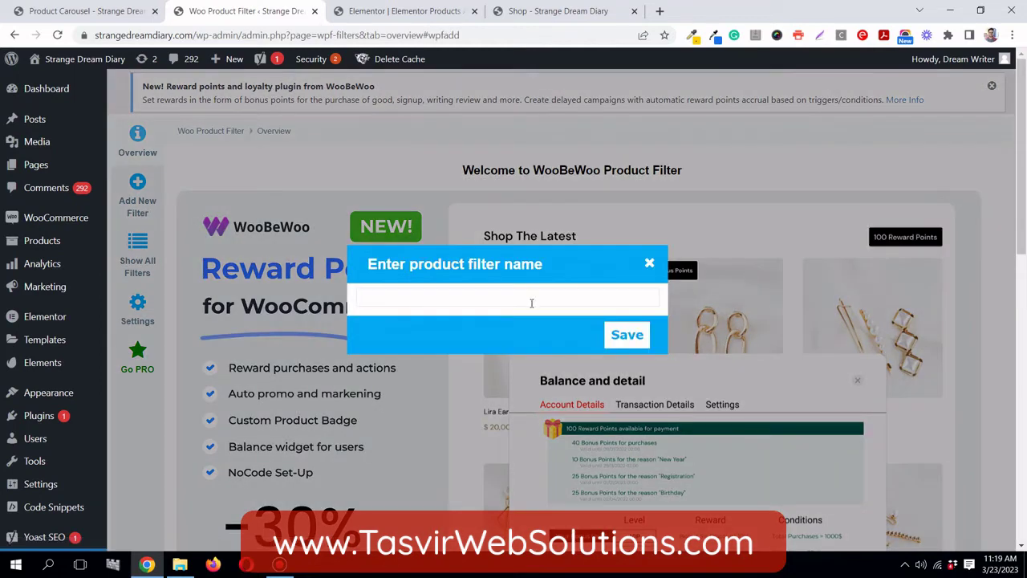
{"action": "left_click", "coordinate": [531, 302]}
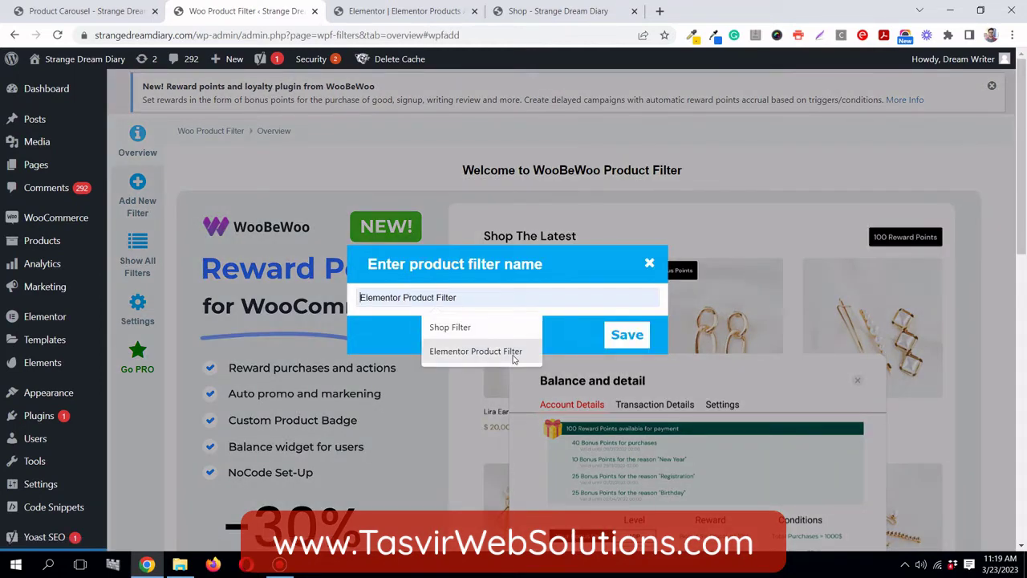
{"action": "left_click", "coordinate": [516, 350]}
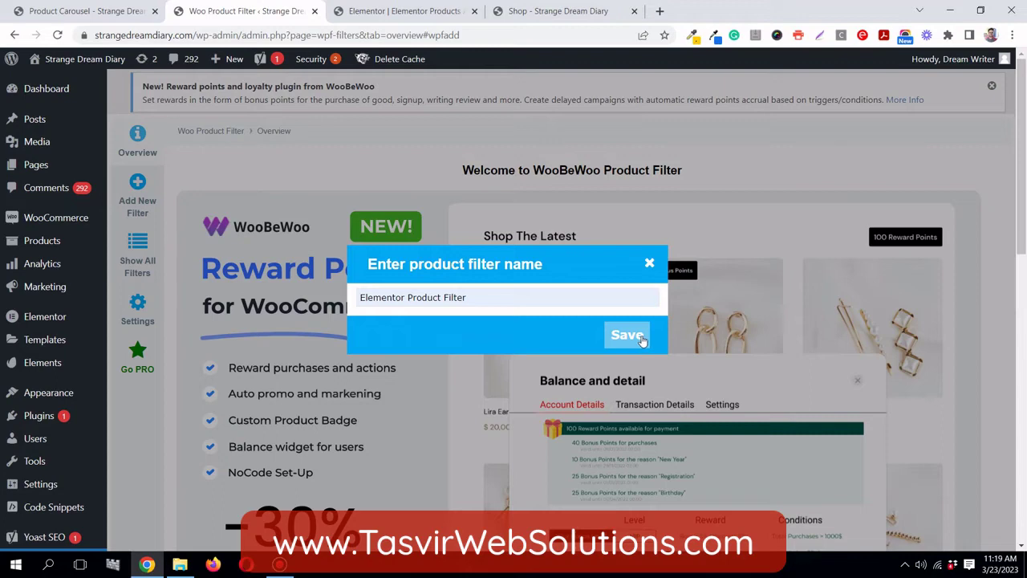
{"action": "left_click", "coordinate": [627, 336]}
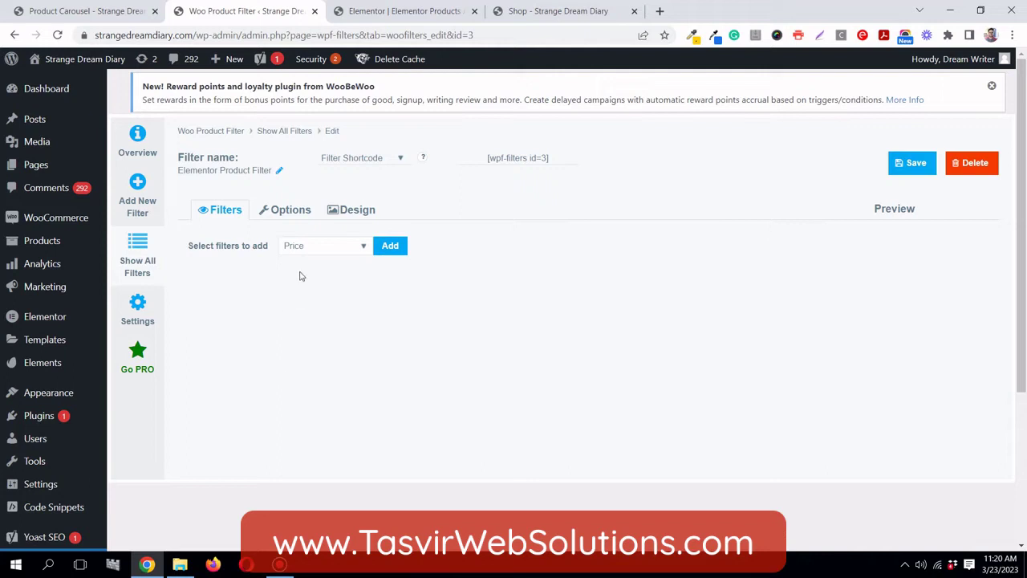
Step: Add Price, Product categories and On sale filters to the Elementor Product Filter
{"action": "left_click", "coordinate": [389, 251]}
{"action": "left_click", "coordinate": [322, 253]}
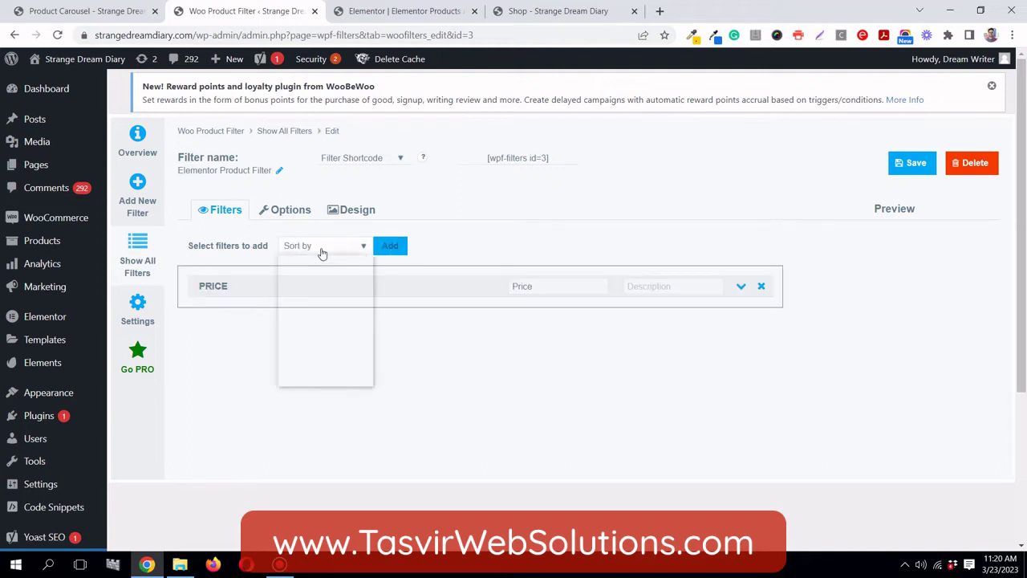
{"action": "left_click", "coordinate": [317, 293]}
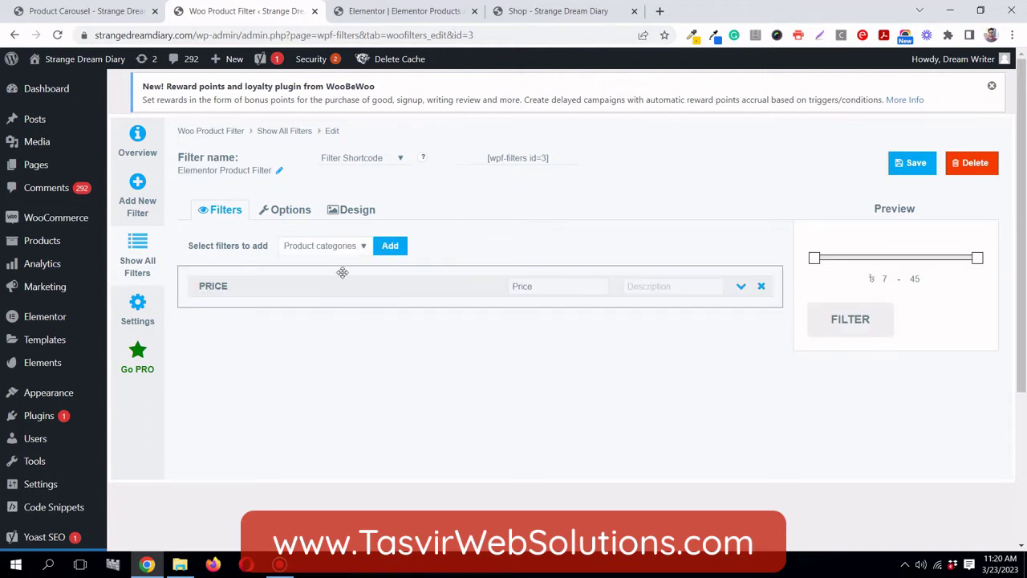
{"action": "left_click", "coordinate": [397, 252]}
{"action": "left_click", "coordinate": [321, 246]}
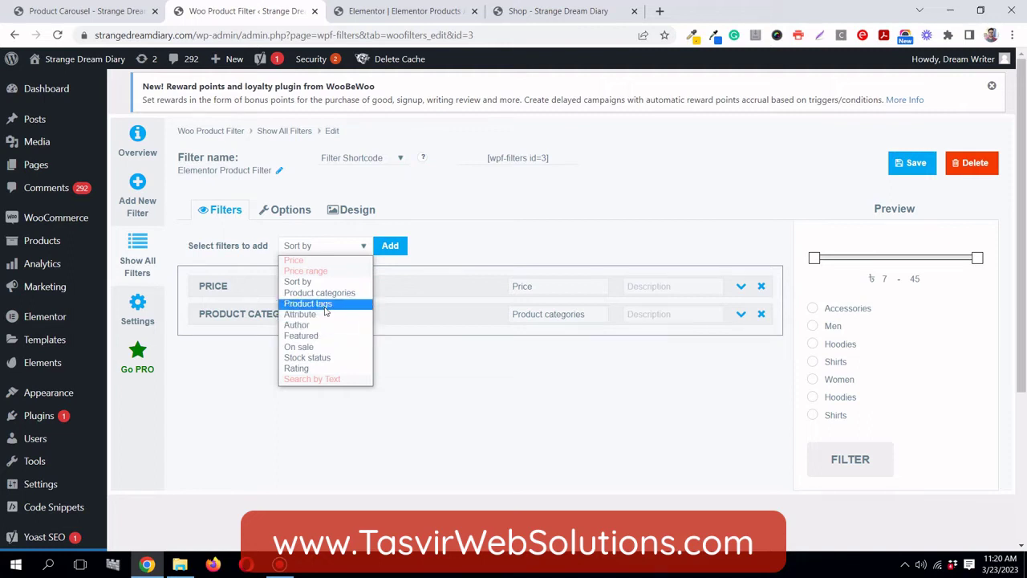
{"action": "left_click", "coordinate": [309, 346]}
{"action": "left_click", "coordinate": [392, 251]}
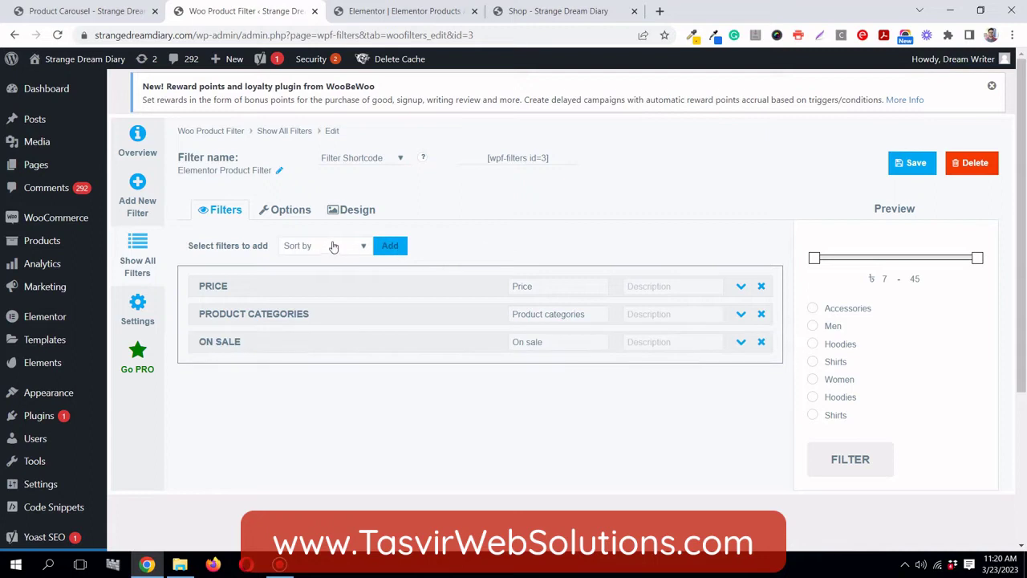
Step: Add the Stock status filter and save the filter configuration
{"action": "left_click", "coordinate": [330, 246]}
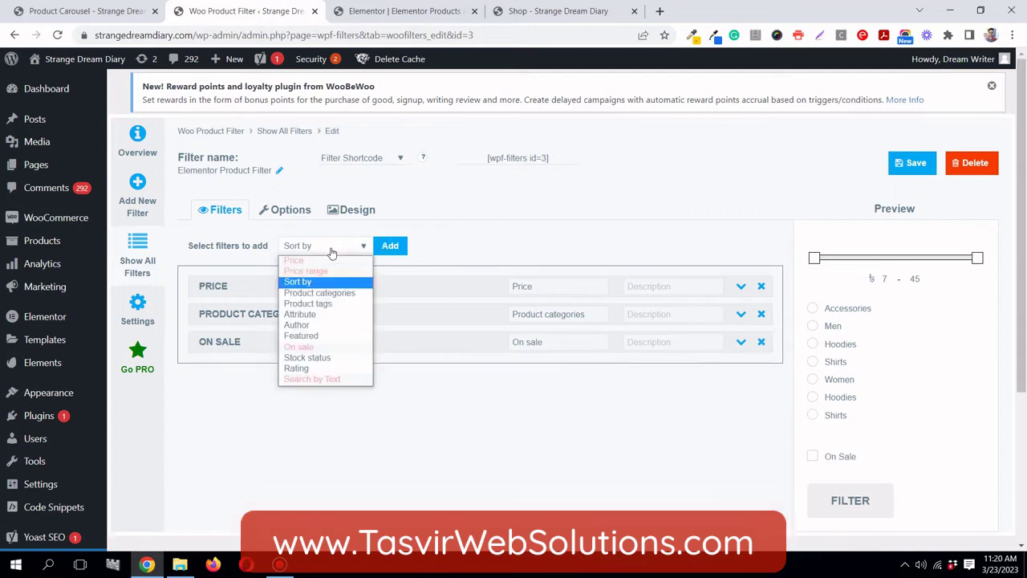
{"action": "left_click", "coordinate": [309, 357]}
{"action": "left_click", "coordinate": [390, 246]}
{"action": "scroll", "coordinate": [859, 337], "scroll_direction": "down", "scroll_amount": 1}
{"action": "scroll", "coordinate": [901, 401], "scroll_direction": "down", "scroll_amount": 1}
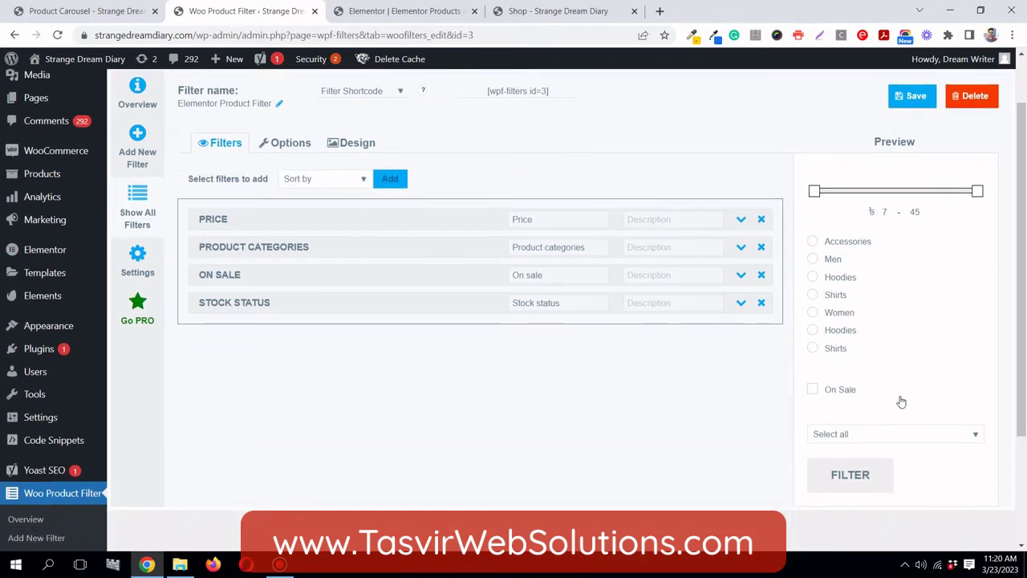
{"action": "scroll", "coordinate": [884, 268], "scroll_direction": "up", "scroll_amount": 2}
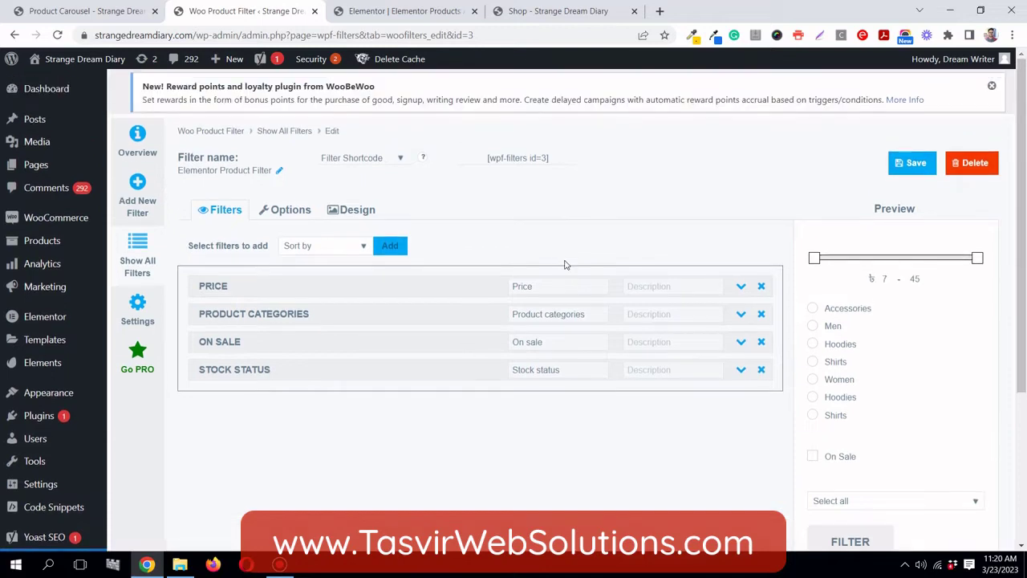
{"action": "left_click", "coordinate": [902, 170]}
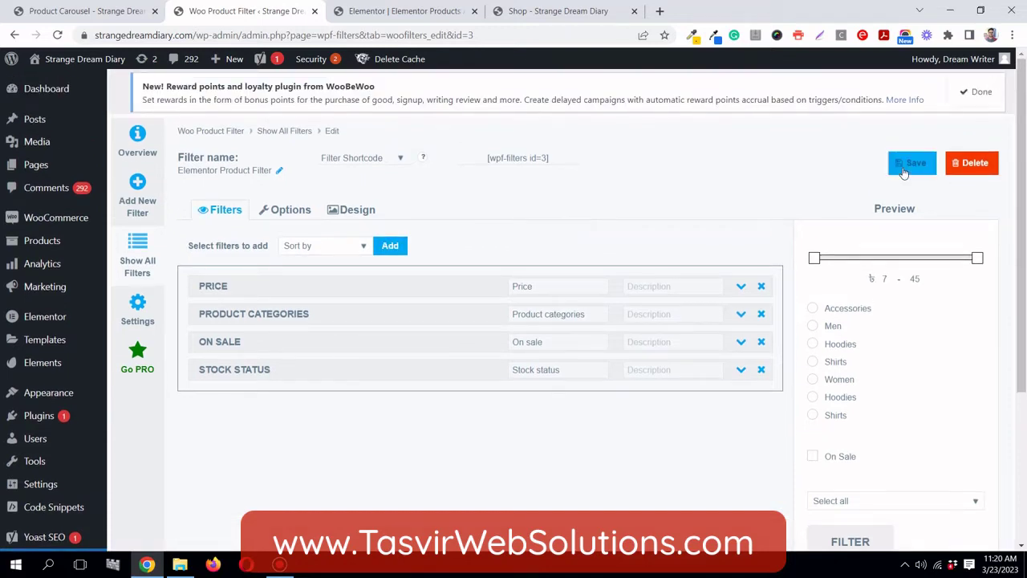
Step: Reload the Elementor editor and duplicate the product listing column
{"action": "left_click", "coordinate": [385, 11]}
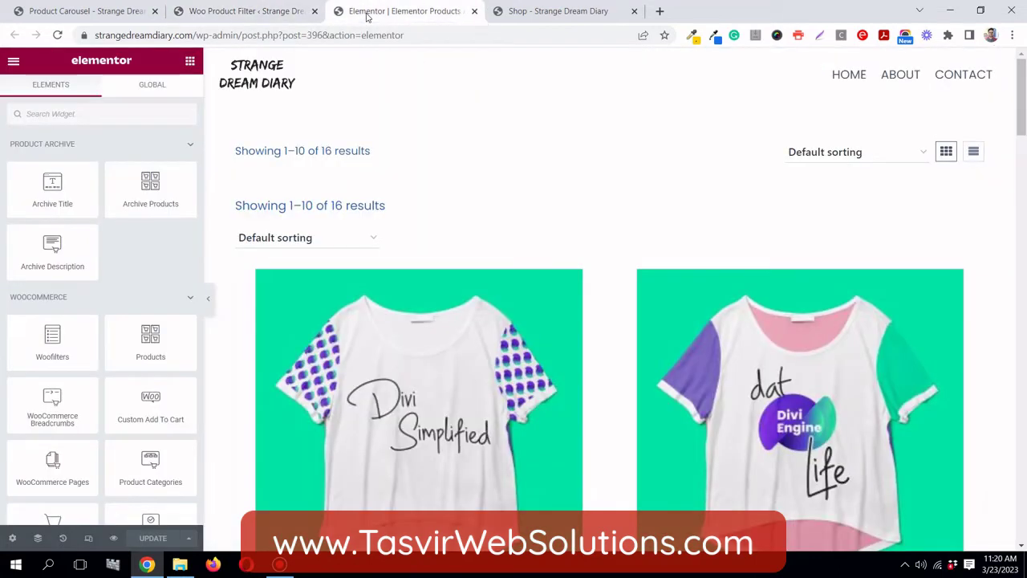
{"action": "left_click", "coordinate": [57, 36]}
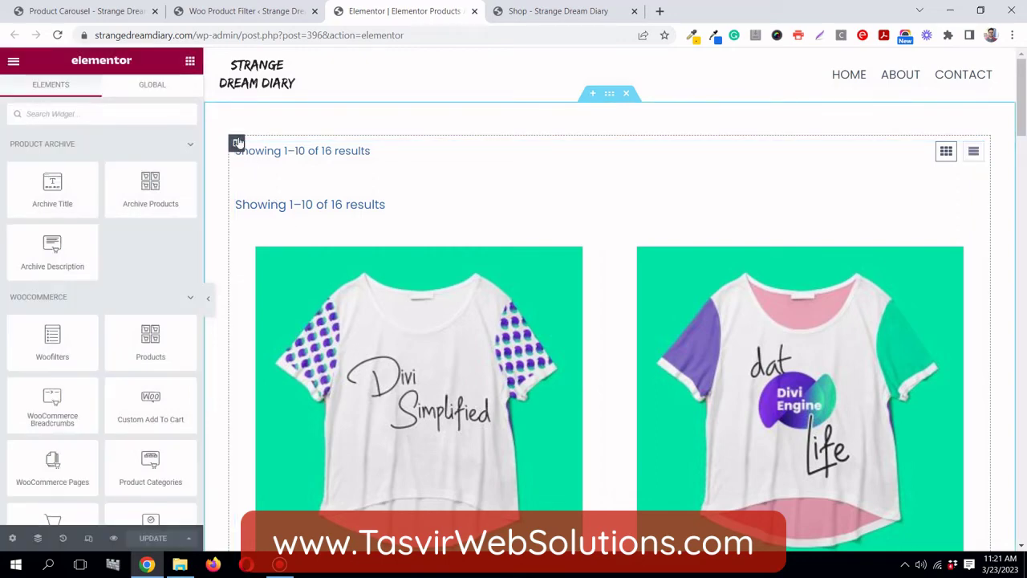
{"action": "right_click", "coordinate": [238, 142]}
{"action": "left_click", "coordinate": [281, 169]}
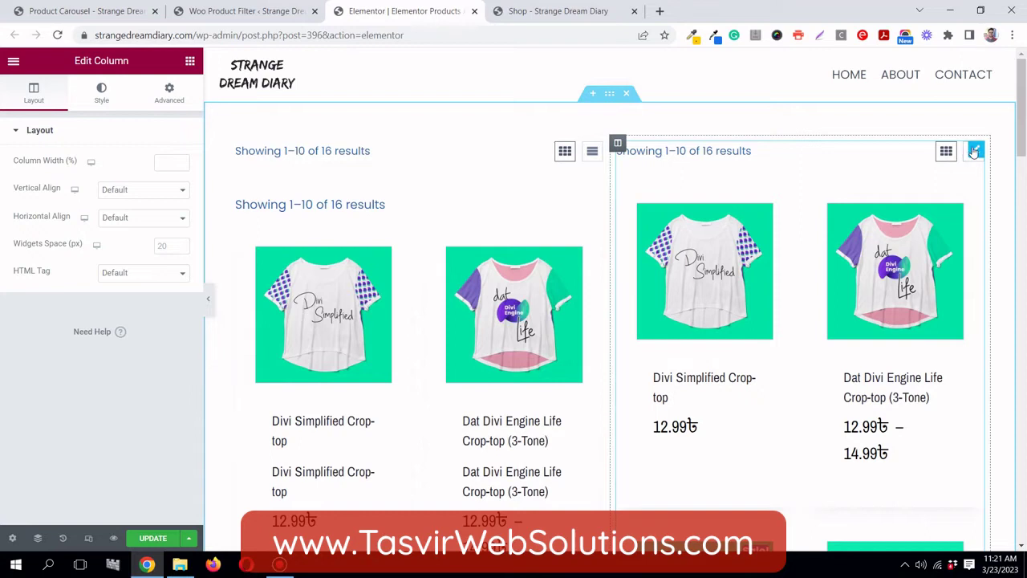
Step: Delete the copied Products widget and set the empty column's width to 25
{"action": "right_click", "coordinate": [968, 154]}
{"action": "left_click", "coordinate": [968, 400]}
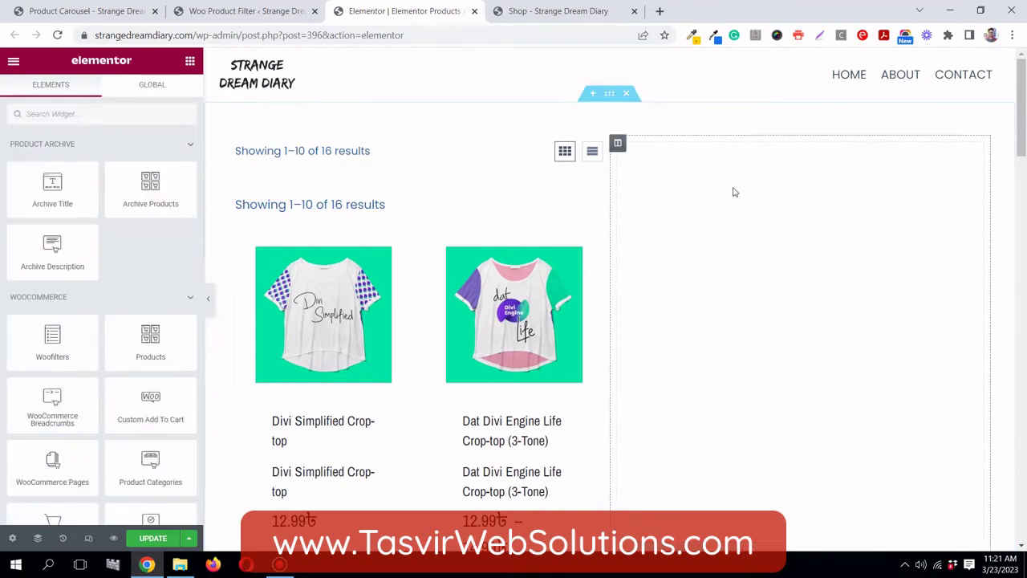
{"action": "left_click", "coordinate": [618, 145]}
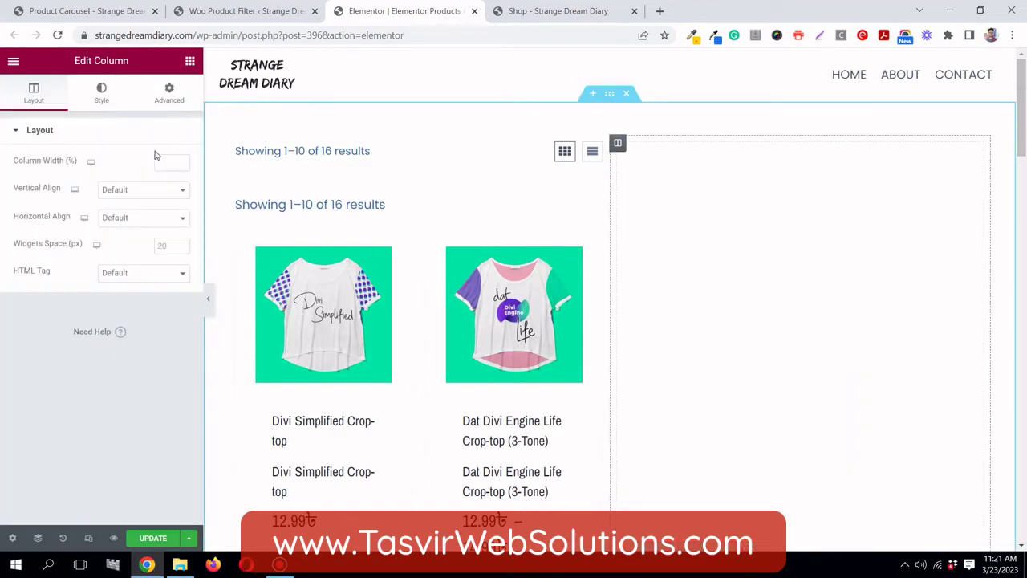
{"action": "left_click", "coordinate": [167, 161]}
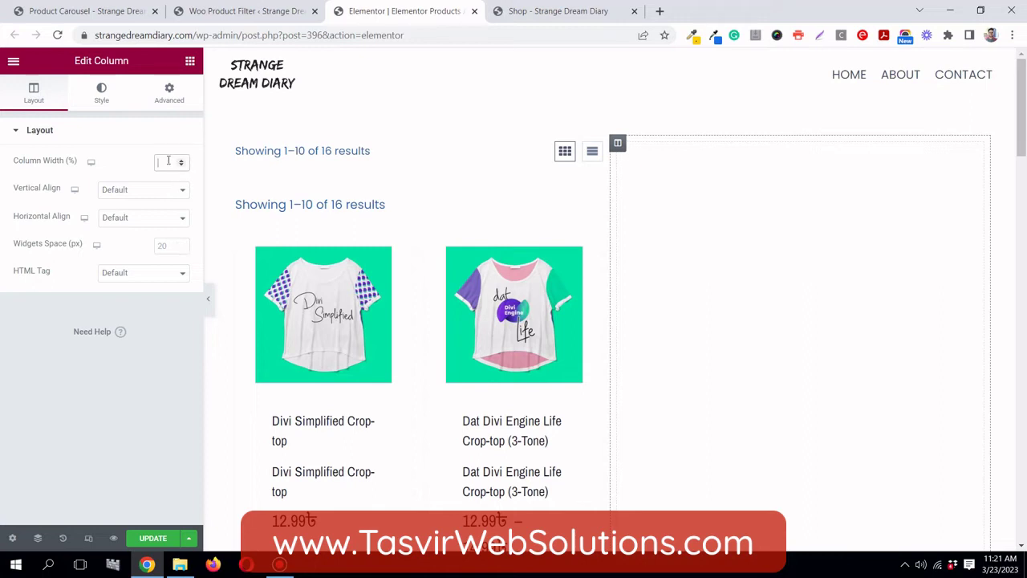
{"action": "type", "text": "25"}
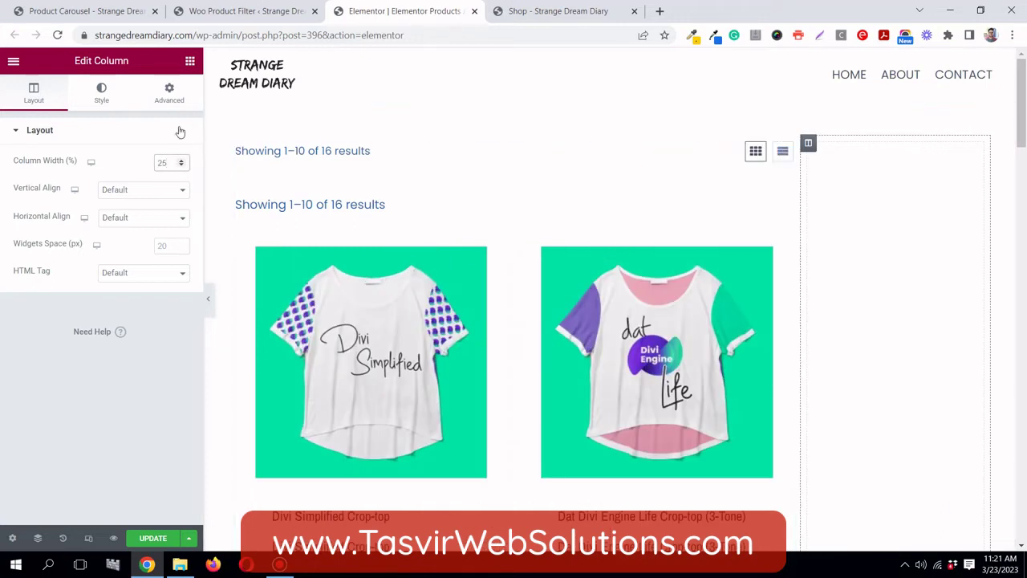
Step: Place a Woofilters widget in the right column using the Elementor Product Filter
{"action": "left_click", "coordinate": [194, 63]}
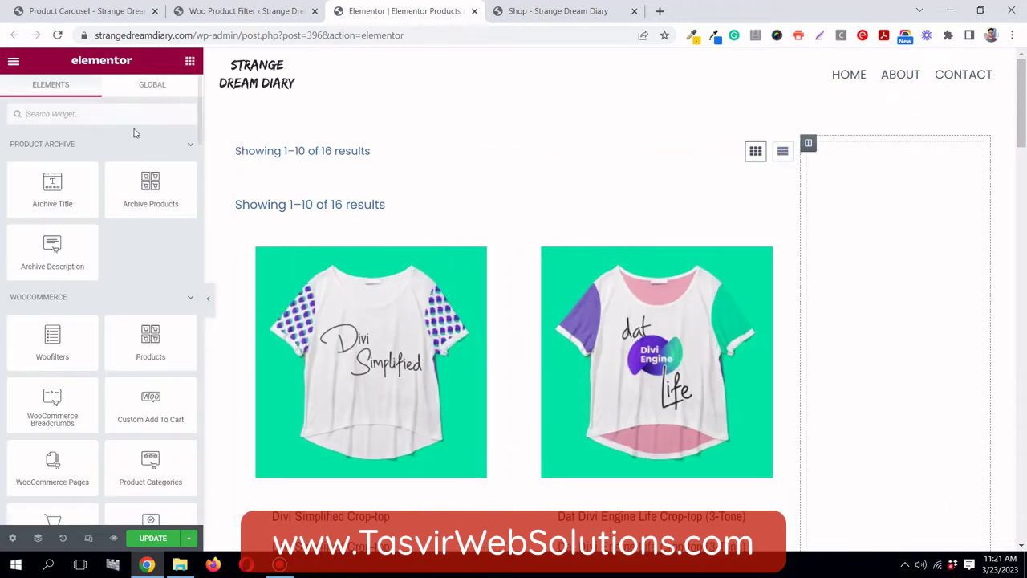
{"action": "left_click", "coordinate": [138, 114]}
{"action": "type", "text": "filt"}
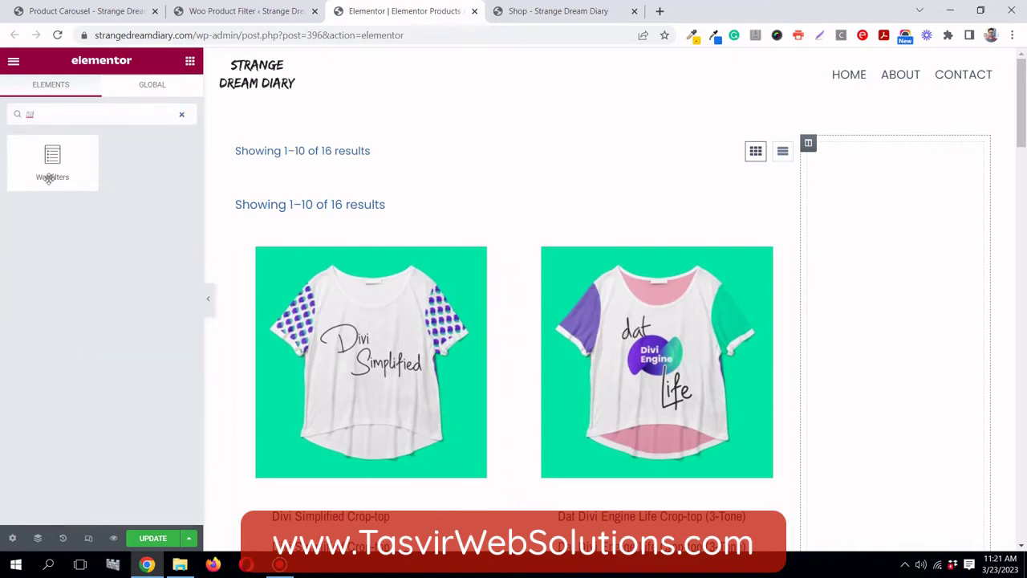
{"action": "left_click_drag", "start_coordinate": [48, 178], "coordinate": [860, 291]}
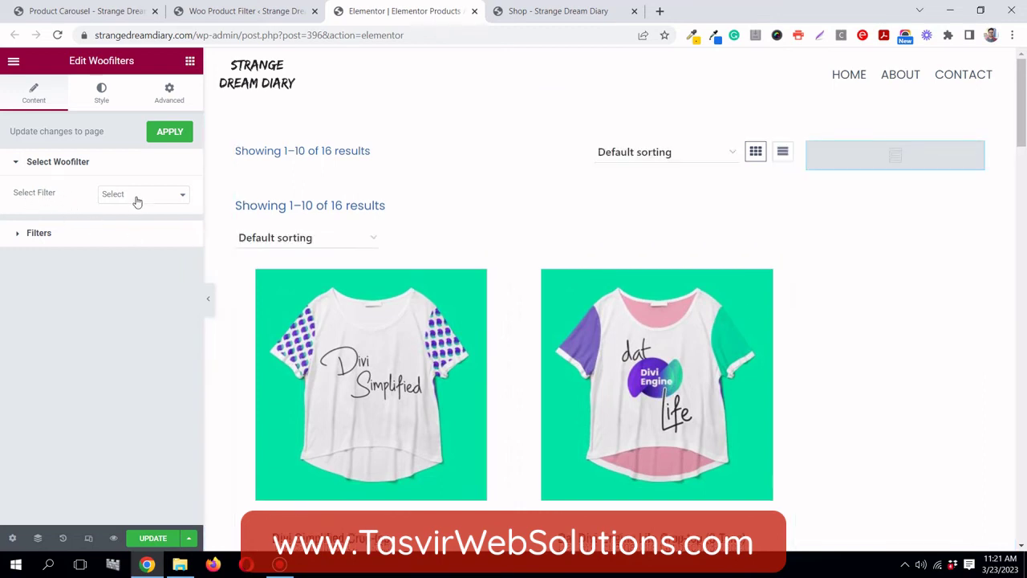
{"action": "left_click", "coordinate": [136, 196]}
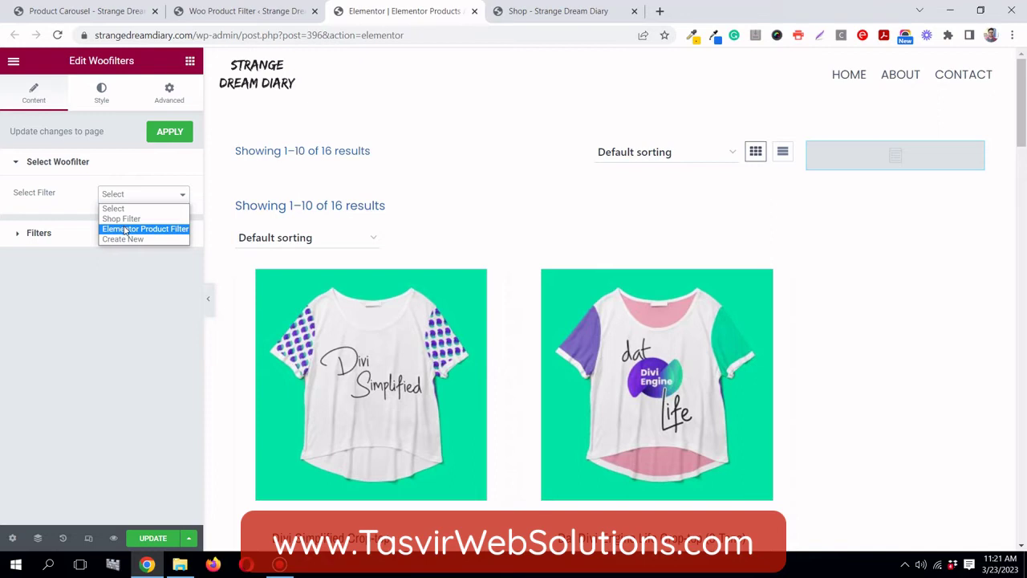
{"action": "left_click", "coordinate": [126, 230]}
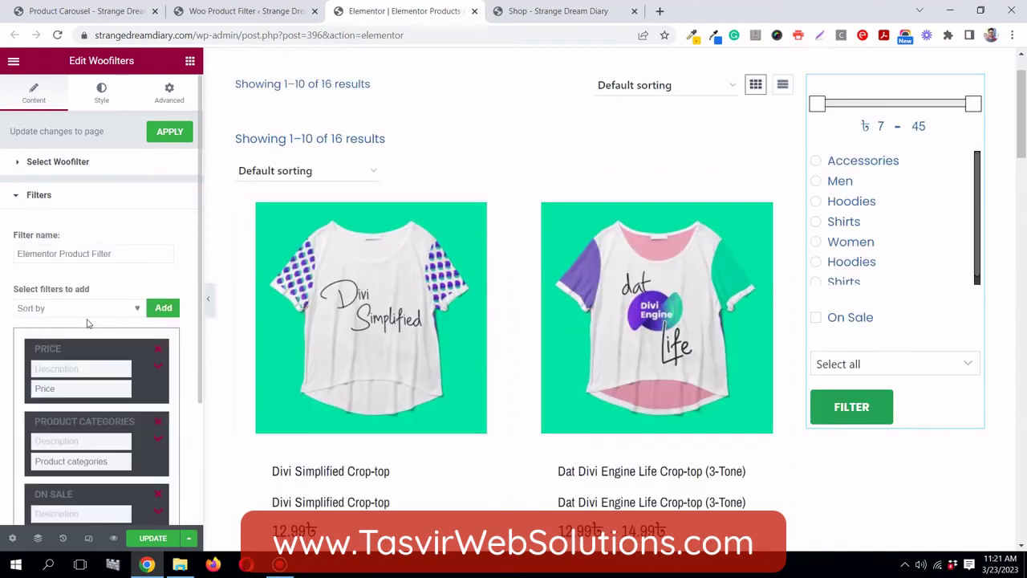
Step: Save the widget settings, update the page, and return to the Shop storefront
{"action": "scroll", "coordinate": [102, 309], "scroll_direction": "down", "scroll_amount": 1}
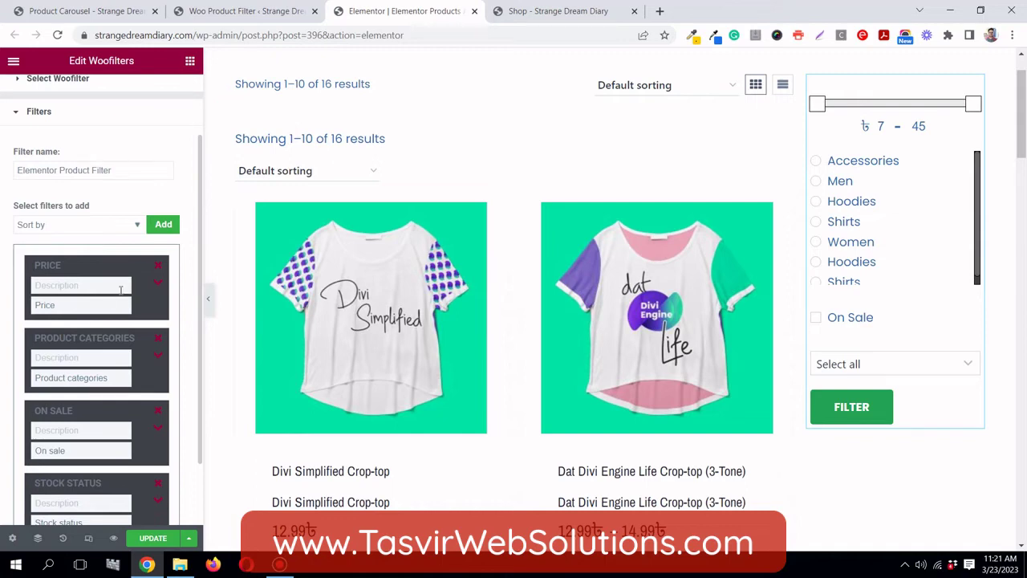
{"action": "scroll", "coordinate": [120, 290], "scroll_direction": "down", "scroll_amount": 1}
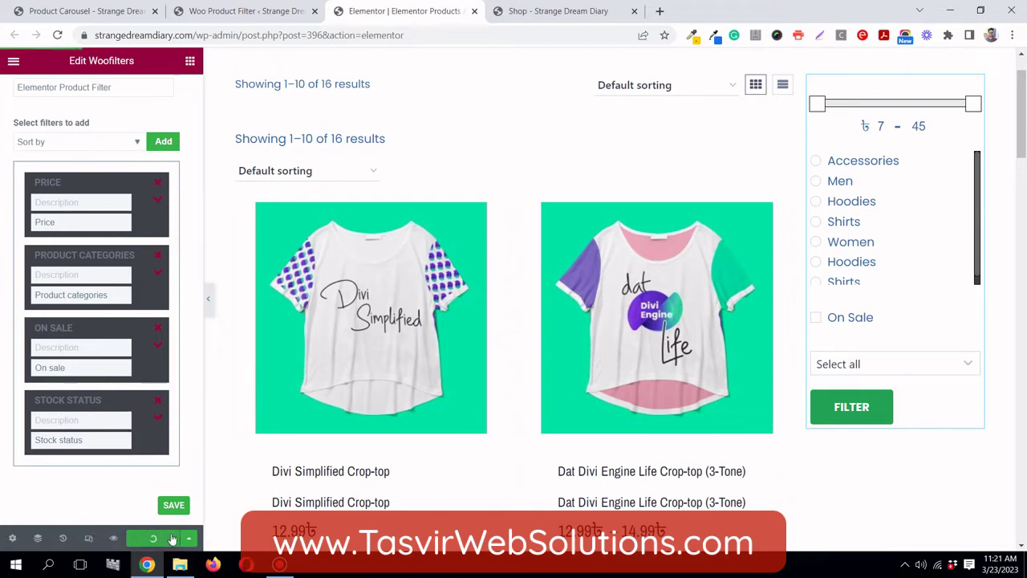
{"action": "left_click", "coordinate": [175, 505]}
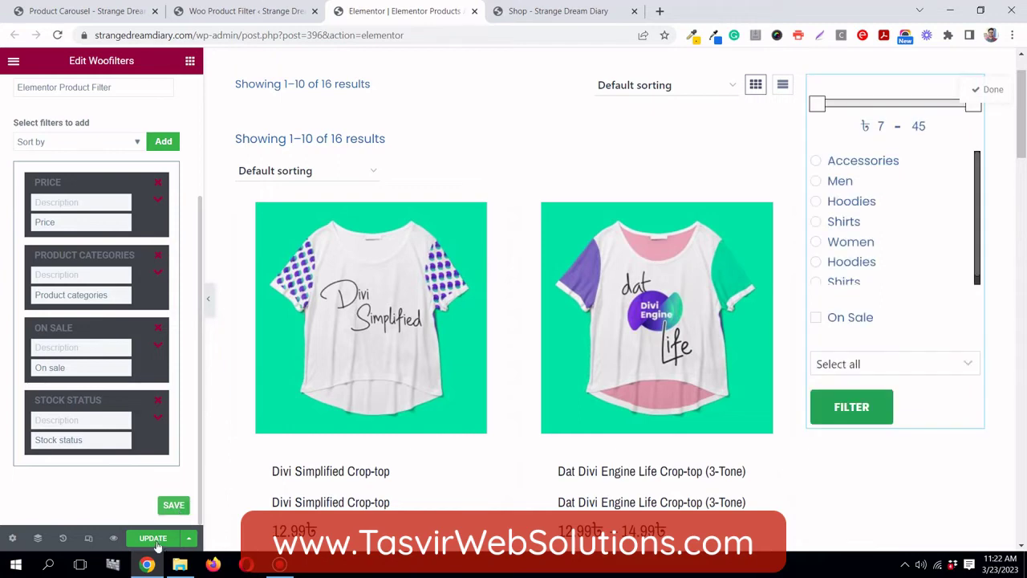
{"action": "left_click", "coordinate": [155, 540]}
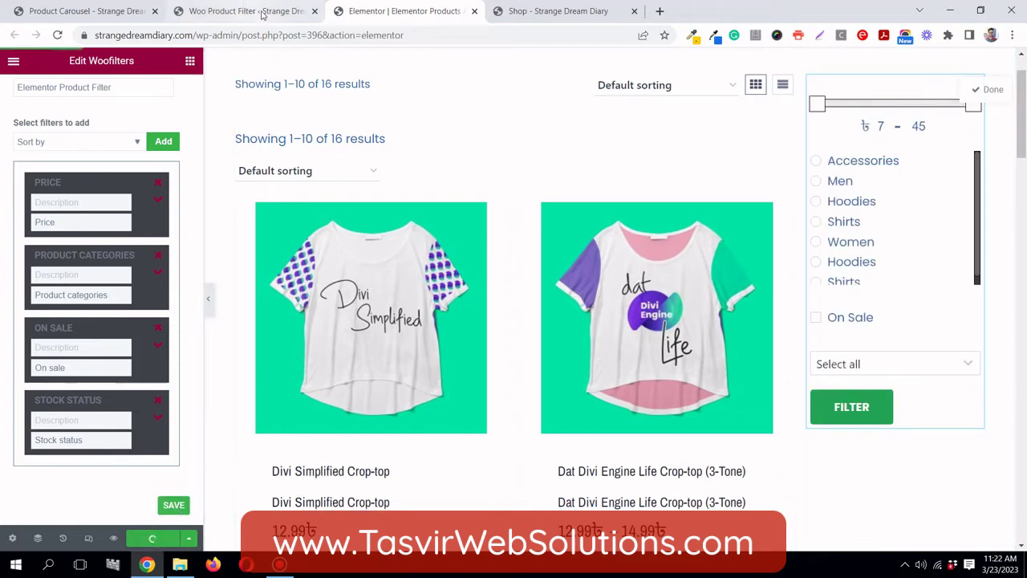
{"action": "left_click", "coordinate": [530, 17]}
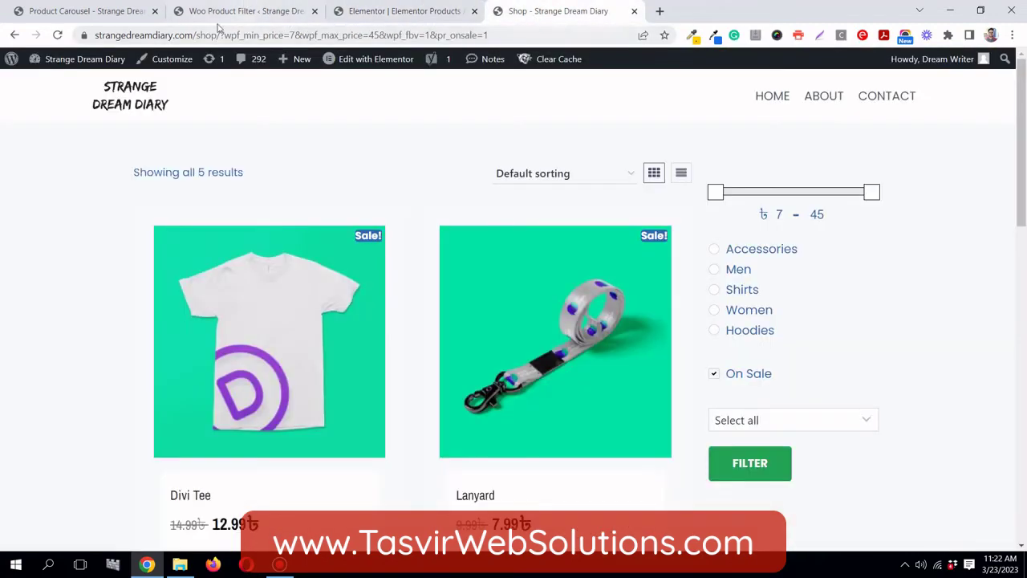
Step: Reload the shop and test the price slider by lowering the maximum price
{"action": "left_click", "coordinate": [60, 36]}
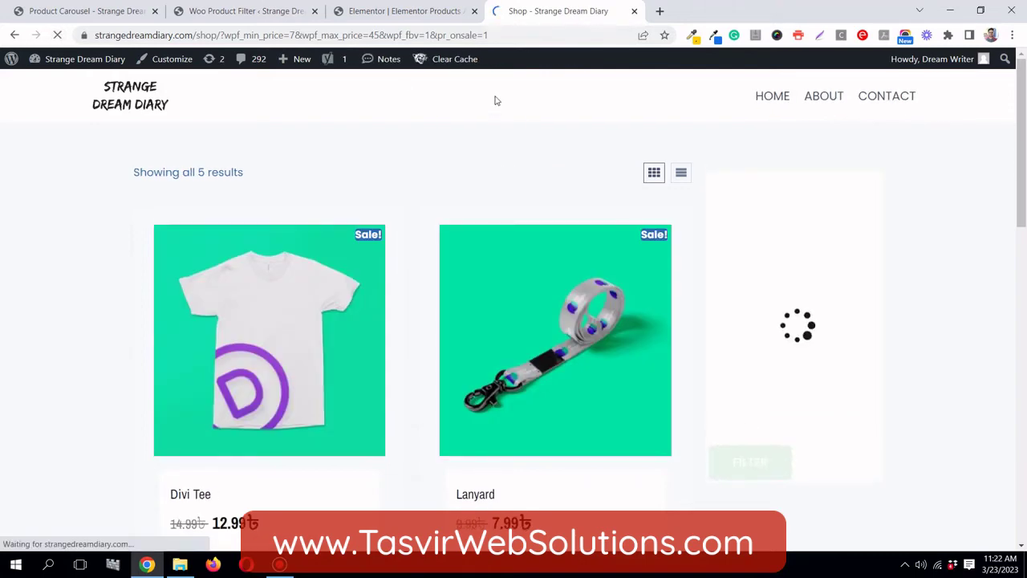
{"action": "scroll", "coordinate": [976, 257], "scroll_direction": "down", "scroll_amount": 3}
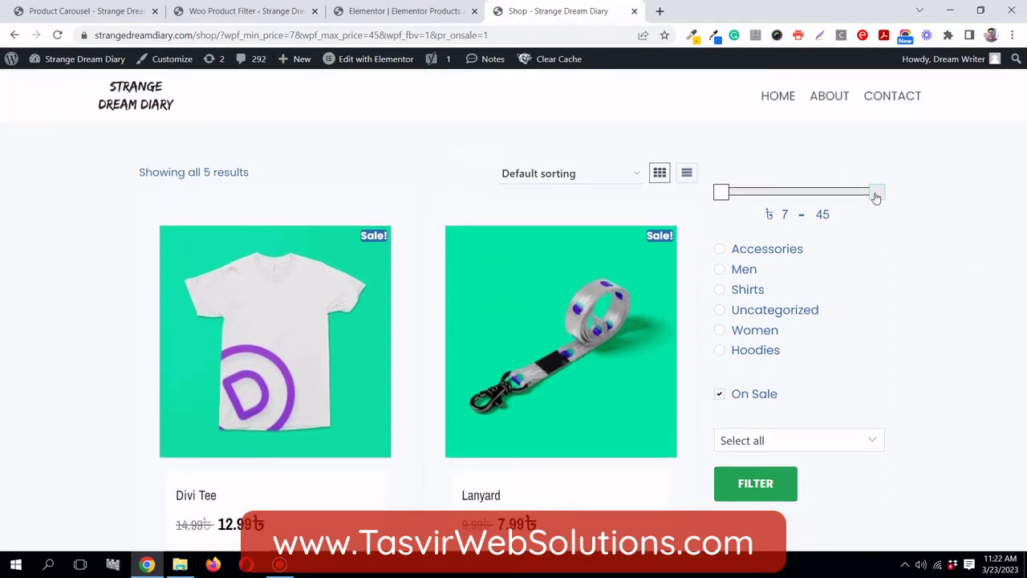
{"action": "left_click_drag", "start_coordinate": [873, 193], "coordinate": [792, 192]}
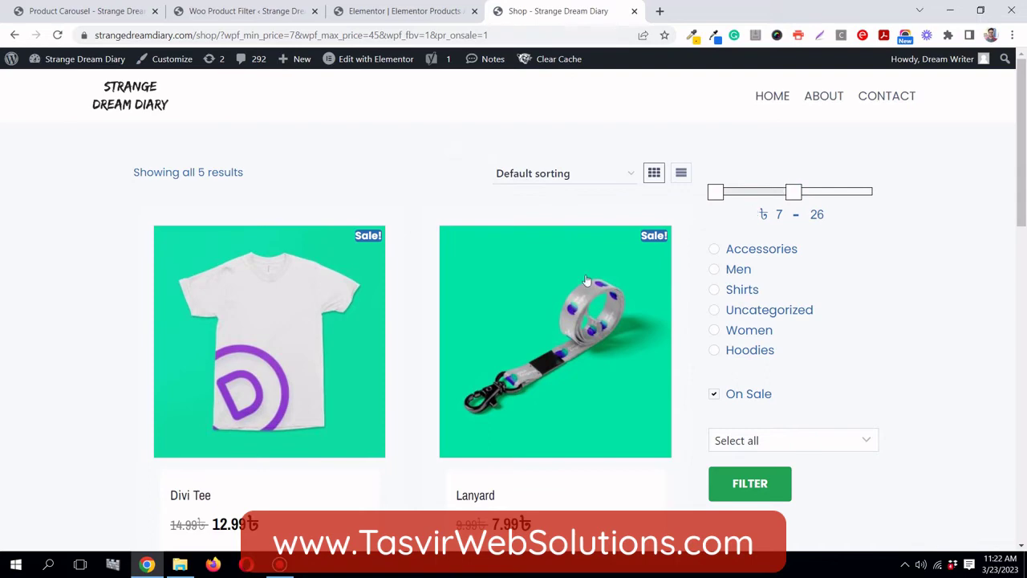
{"action": "scroll", "coordinate": [584, 282], "scroll_direction": "down", "scroll_amount": 3}
{"action": "scroll", "coordinate": [112, 292], "scroll_direction": "down", "scroll_amount": 8}
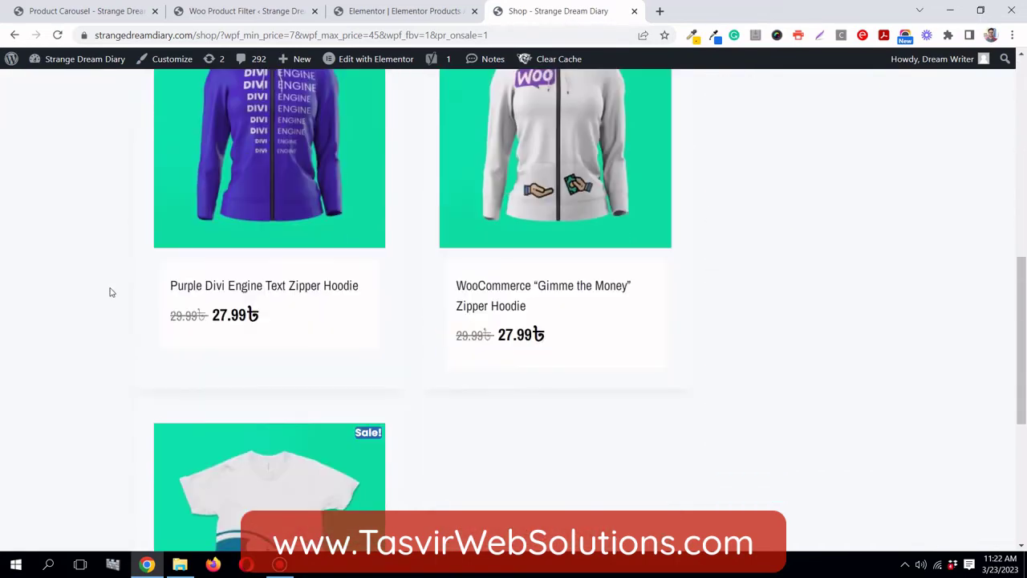
{"action": "scroll", "coordinate": [111, 292], "scroll_direction": "up", "scroll_amount": 10}
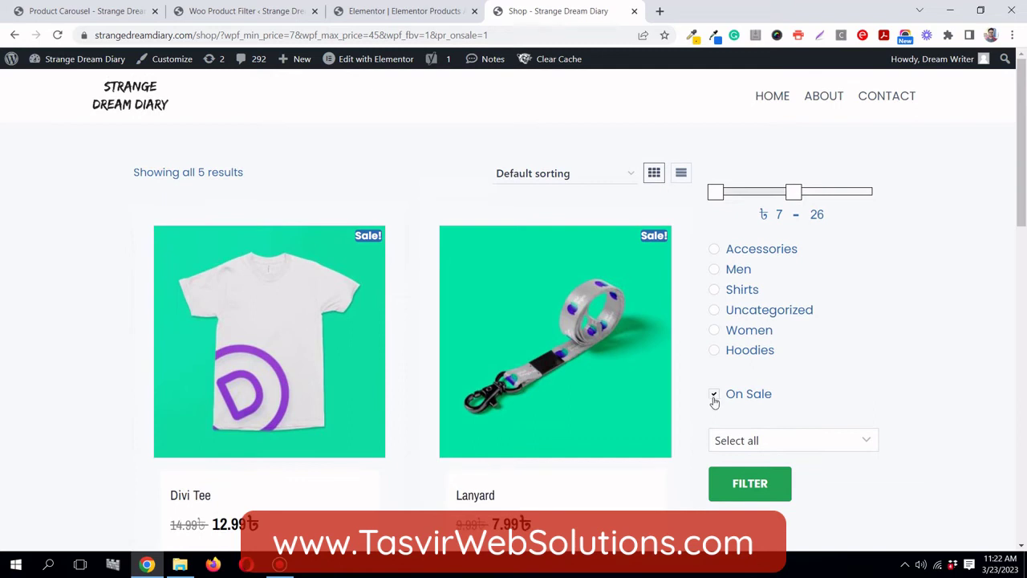
Step: Clear the On Sale filter and apply the full price range
{"action": "left_click", "coordinate": [714, 396]}
{"action": "left_click_drag", "start_coordinate": [792, 194], "coordinate": [879, 195]}
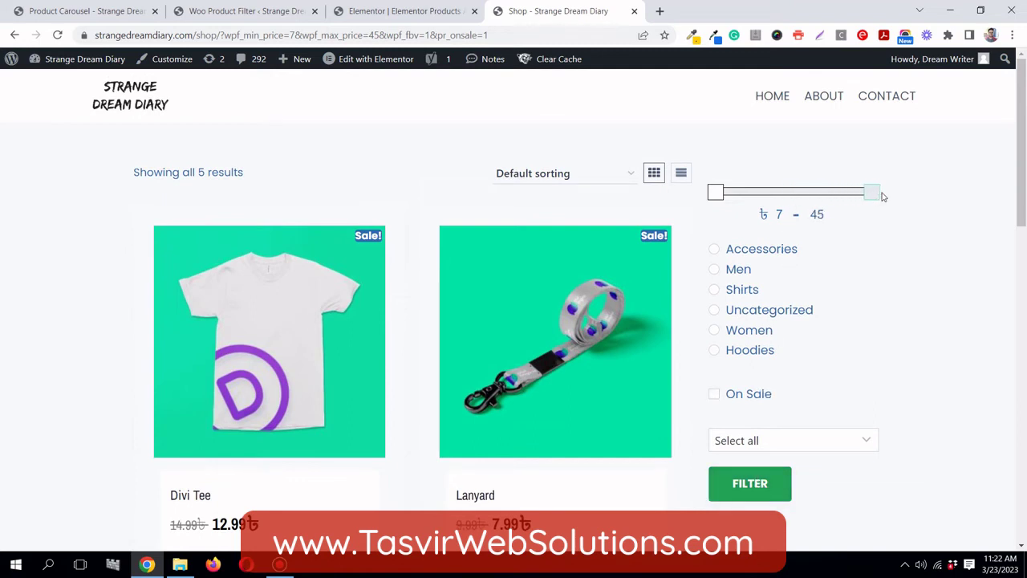
{"action": "left_click", "coordinate": [777, 492]}
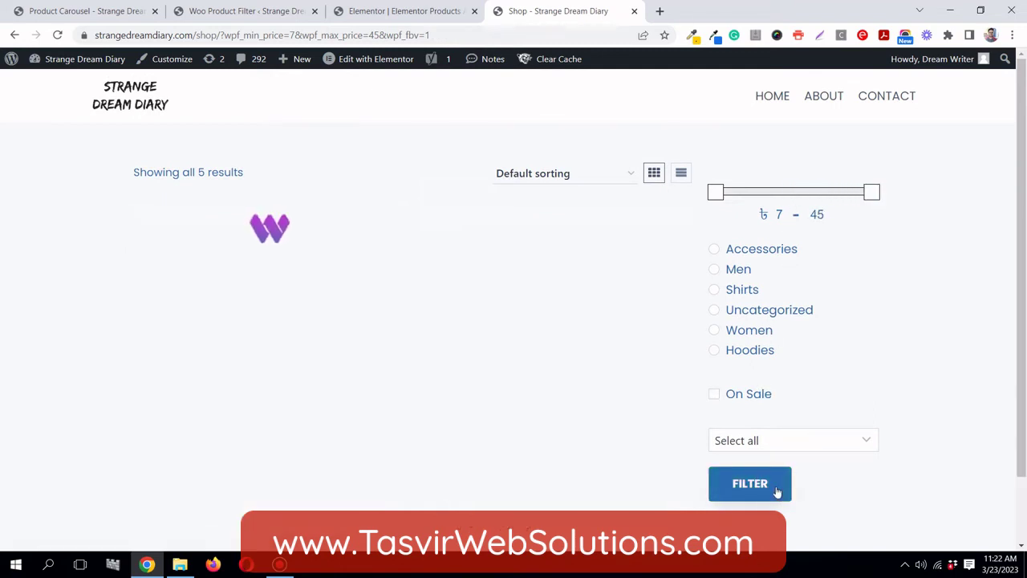
{"action": "scroll", "coordinate": [353, 234], "scroll_direction": "down", "scroll_amount": 4}
{"action": "scroll", "coordinate": [351, 229], "scroll_direction": "down", "scroll_amount": 3}
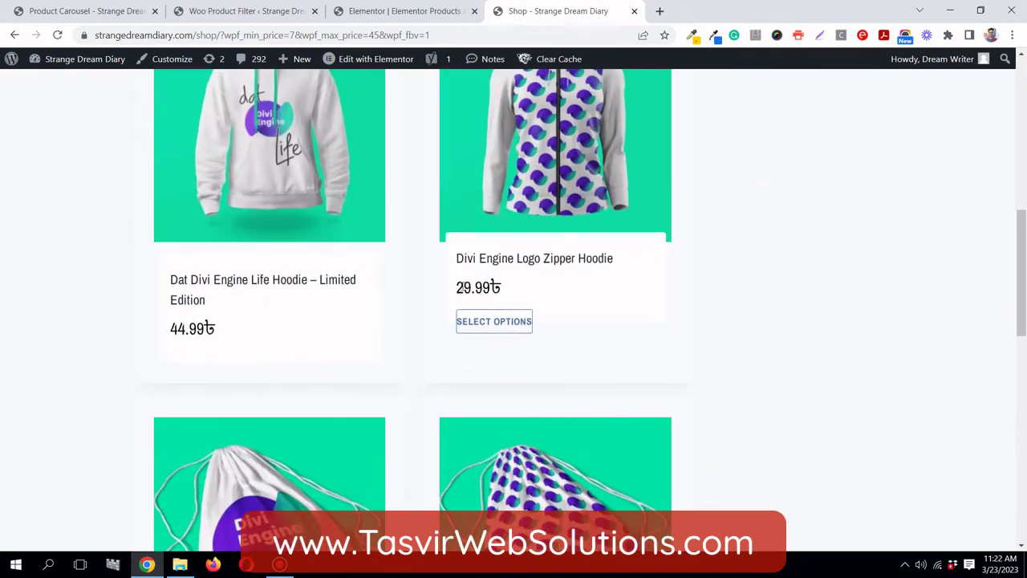
{"action": "scroll", "coordinate": [516, 291], "scroll_direction": "down", "scroll_amount": 2}
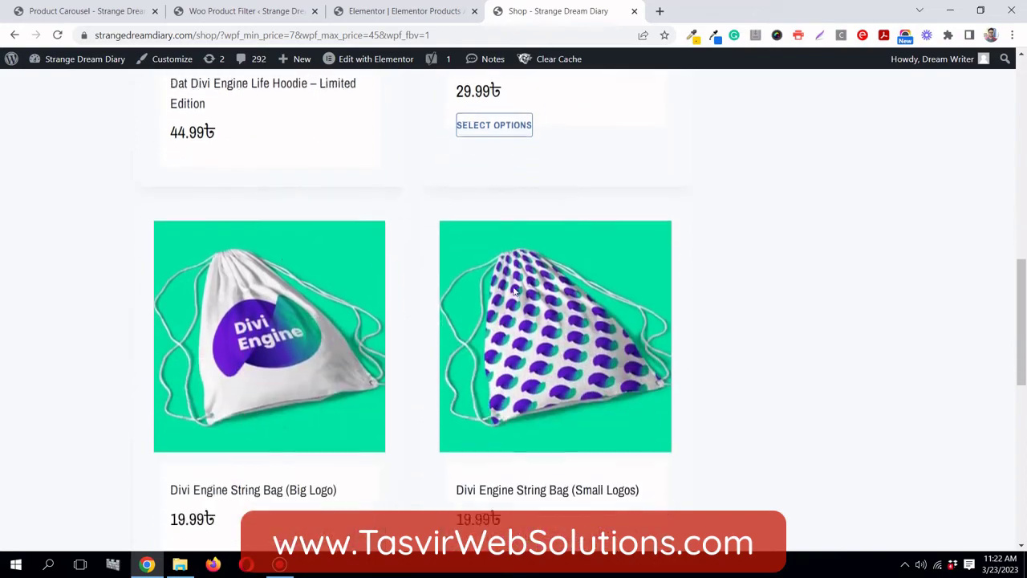
{"action": "scroll", "coordinate": [561, 295], "scroll_direction": "down", "scroll_amount": 3}
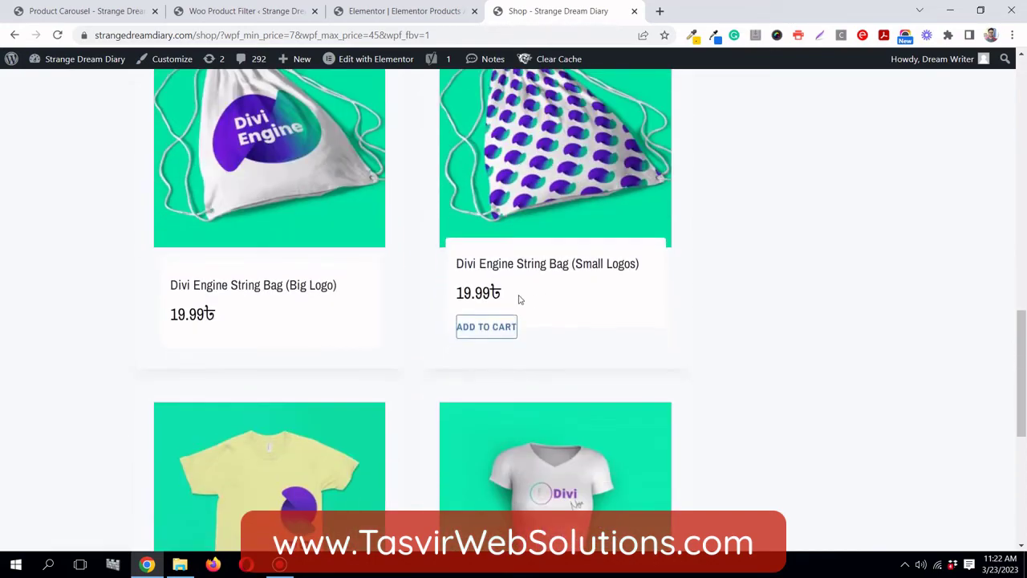
{"action": "scroll", "coordinate": [518, 298], "scroll_direction": "down", "scroll_amount": 5}
{"action": "scroll", "coordinate": [523, 300], "scroll_direction": "up", "scroll_amount": 15}
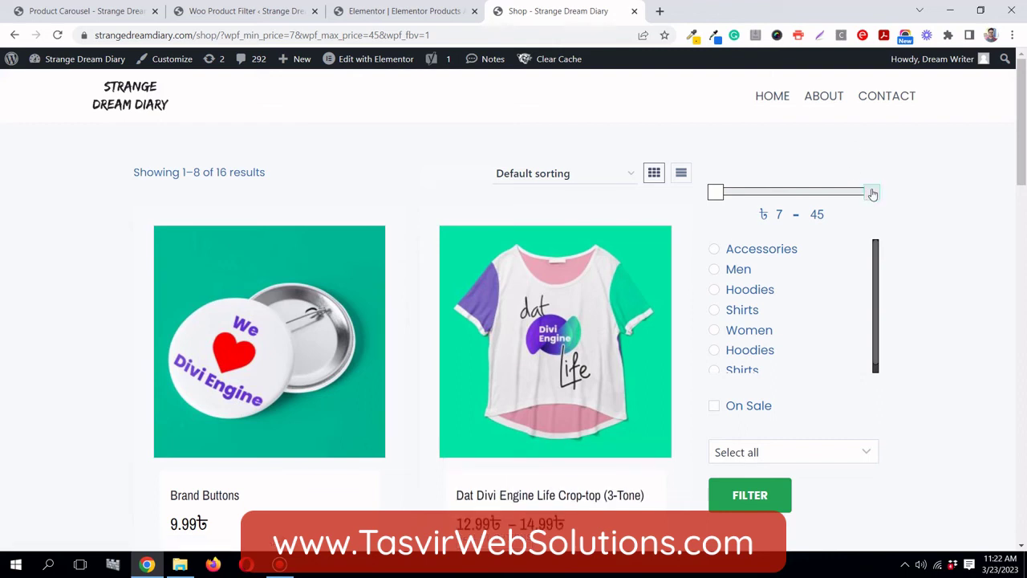
Step: Lower the maximum price to 25 and apply the 7–25 filter, listing 10 results
{"action": "left_click_drag", "start_coordinate": [873, 195], "coordinate": [791, 192]}
{"action": "left_click", "coordinate": [763, 433]}
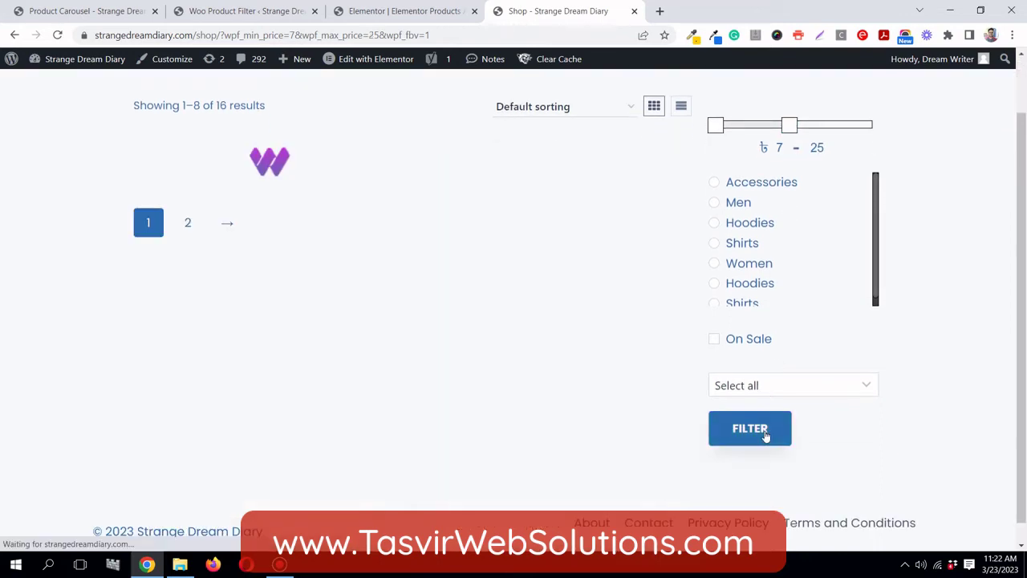
{"action": "scroll", "coordinate": [528, 252], "scroll_direction": "down", "scroll_amount": 3}
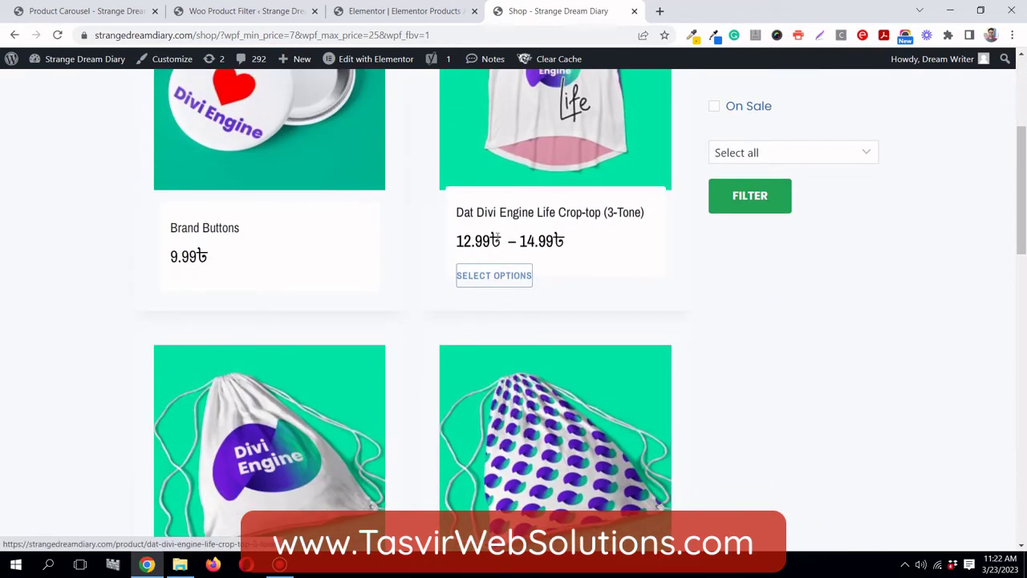
{"action": "scroll", "coordinate": [528, 252], "scroll_direction": "down", "scroll_amount": 7}
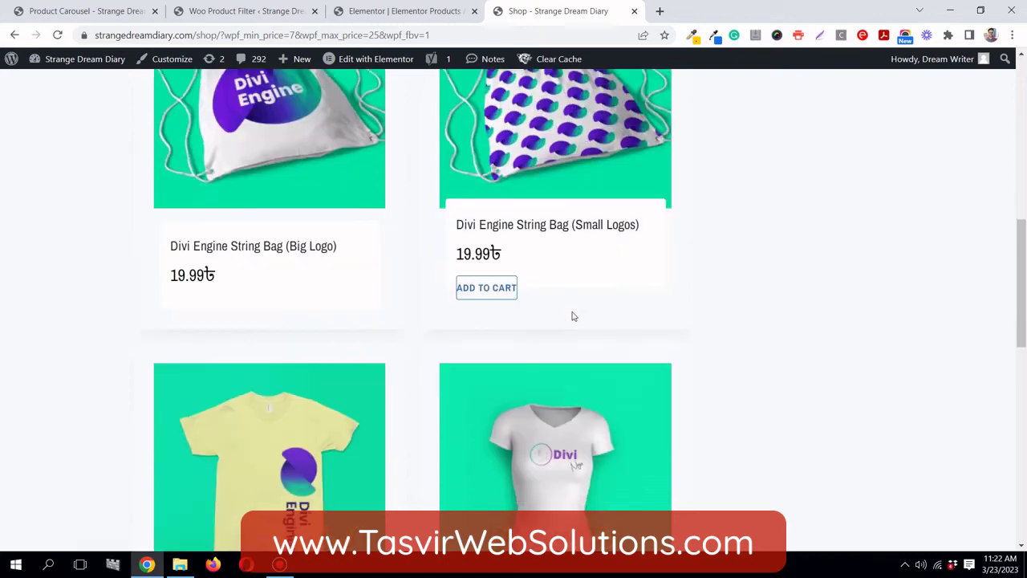
{"action": "scroll", "coordinate": [572, 317], "scroll_direction": "down", "scroll_amount": 2}
{"action": "scroll", "coordinate": [374, 305], "scroll_direction": "down", "scroll_amount": 5}
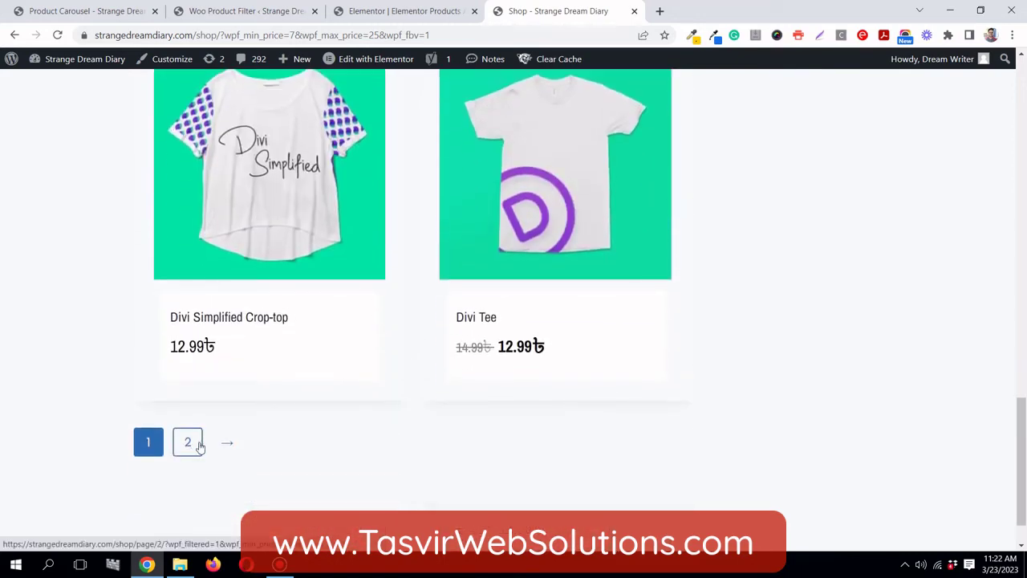
{"action": "scroll", "coordinate": [1025, 307], "scroll_direction": "up", "scroll_amount": 1}
{"action": "scroll", "coordinate": [1025, 306], "scroll_direction": "up", "scroll_amount": 15}
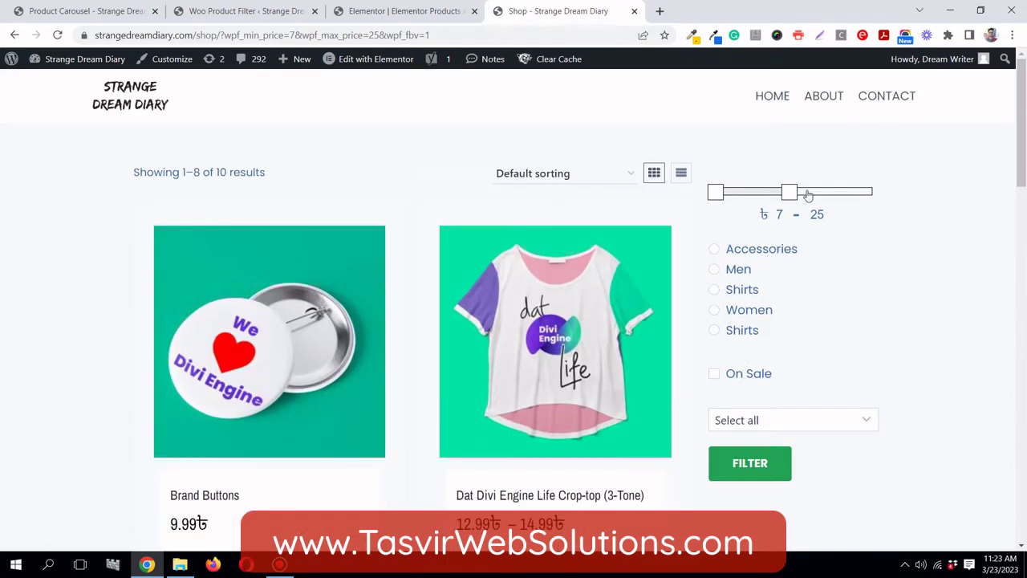
Step: Reset the maximum price to 45 and filter the shop to the Women category
{"action": "left_click_drag", "start_coordinate": [791, 192], "coordinate": [882, 193]}
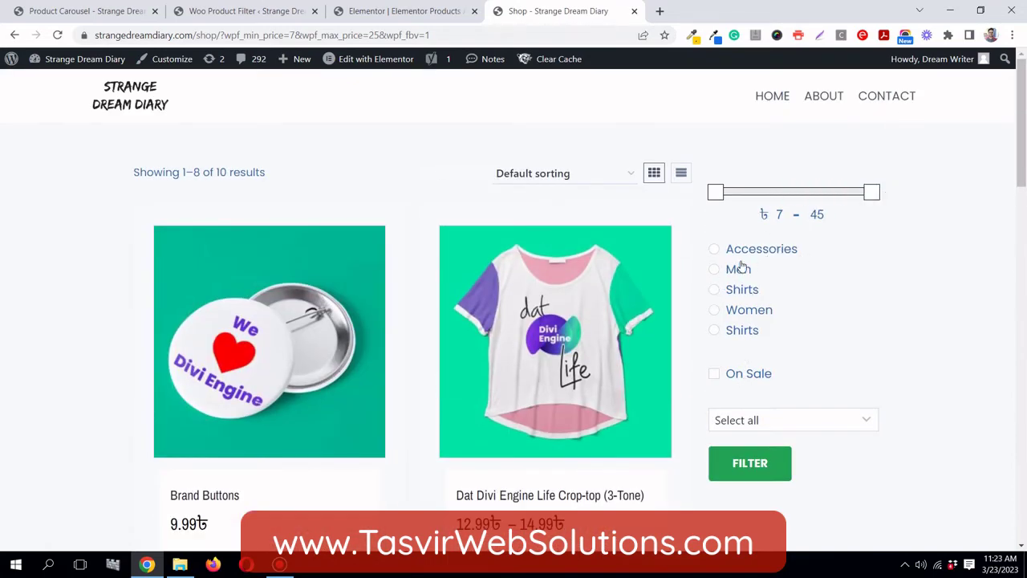
{"action": "scroll", "coordinate": [729, 313], "scroll_direction": "down", "scroll_amount": 1}
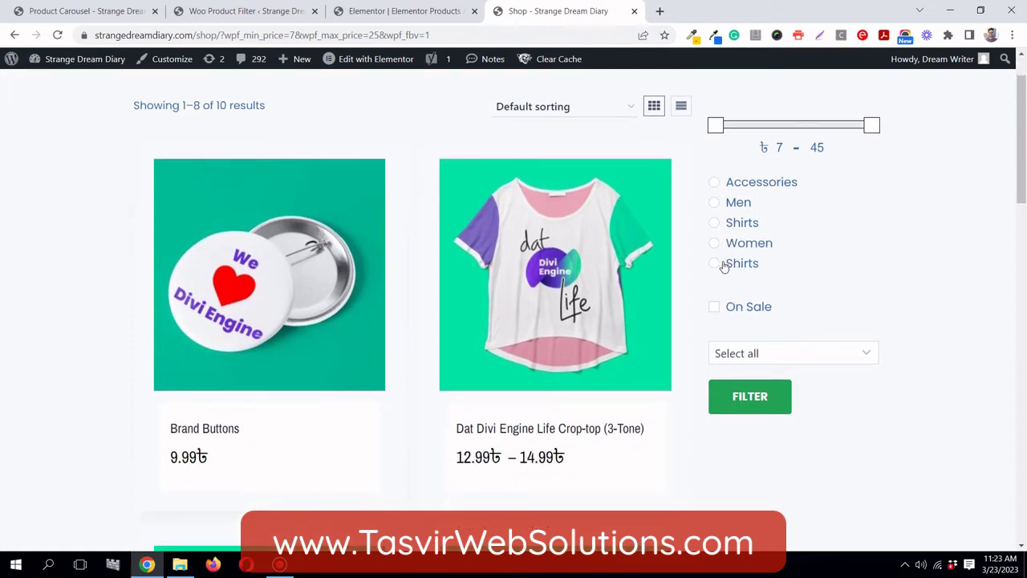
{"action": "scroll", "coordinate": [724, 267], "scroll_direction": "up", "scroll_amount": 1}
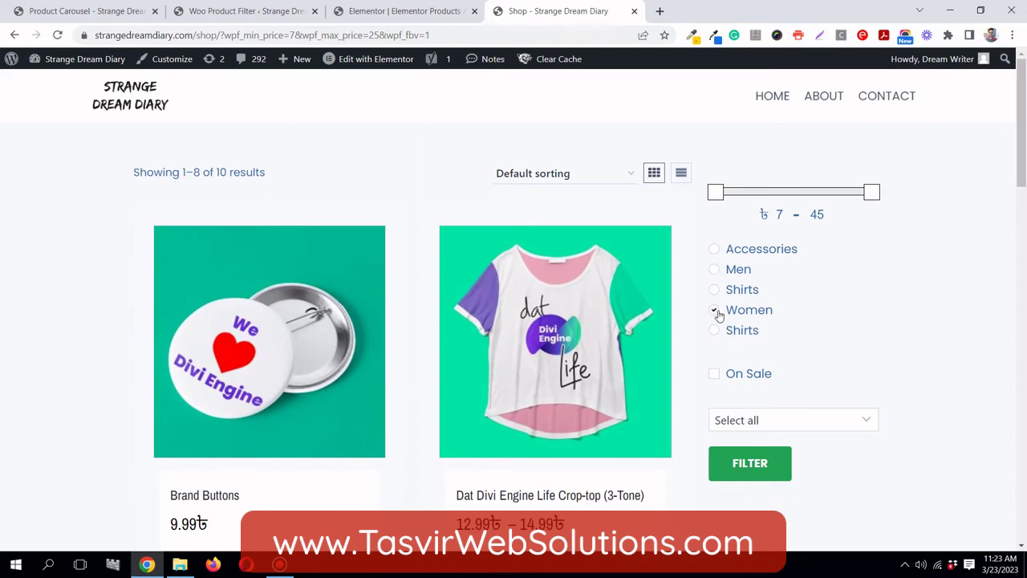
{"action": "left_click", "coordinate": [758, 463]}
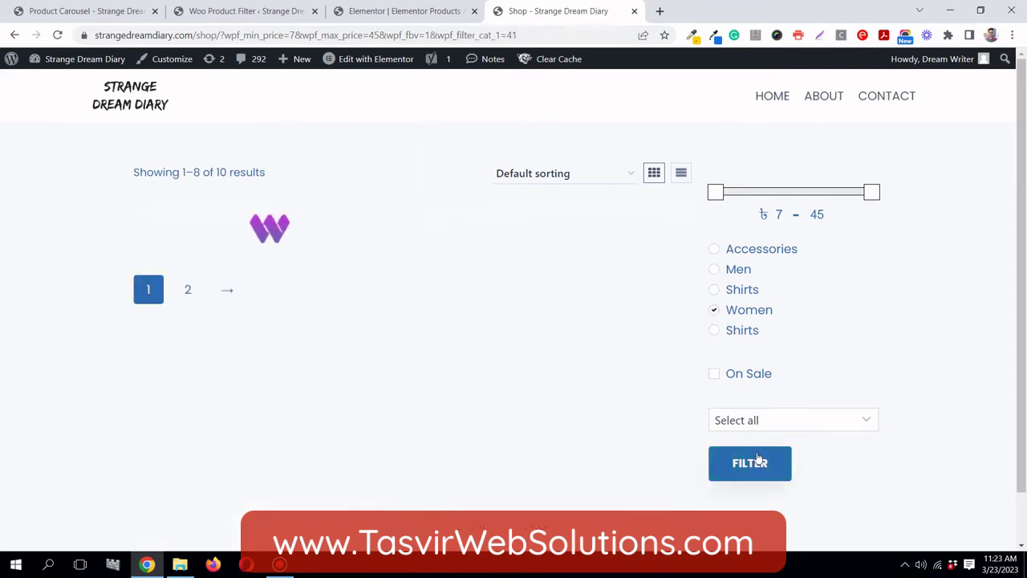
{"action": "scroll", "coordinate": [552, 241], "scroll_direction": "down", "scroll_amount": 3}
{"action": "scroll", "coordinate": [553, 224], "scroll_direction": "up", "scroll_amount": 2}
{"action": "scroll", "coordinate": [553, 207], "scroll_direction": "down", "scroll_amount": 1}
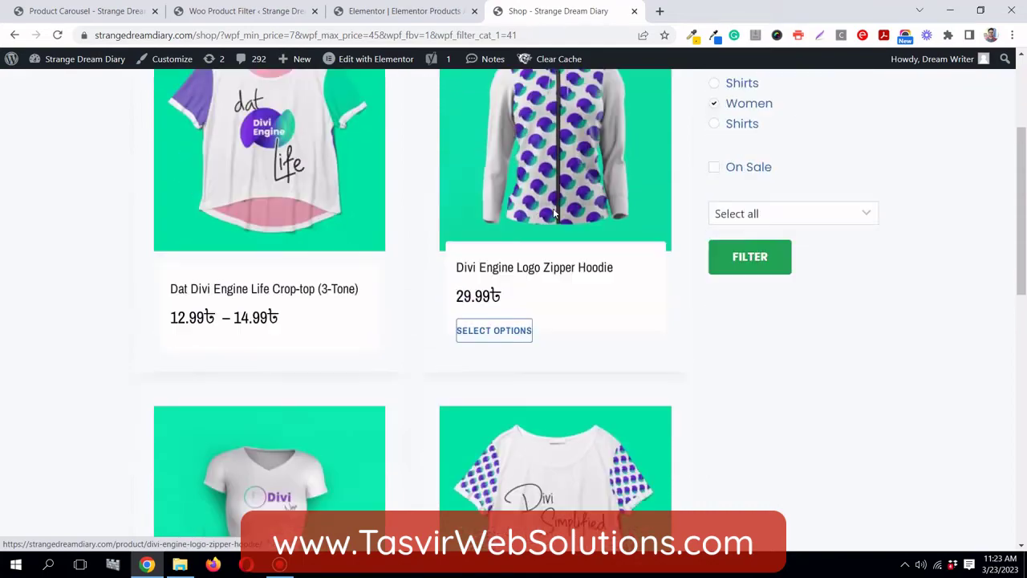
{"action": "scroll", "coordinate": [553, 208], "scroll_direction": "down", "scroll_amount": 8}
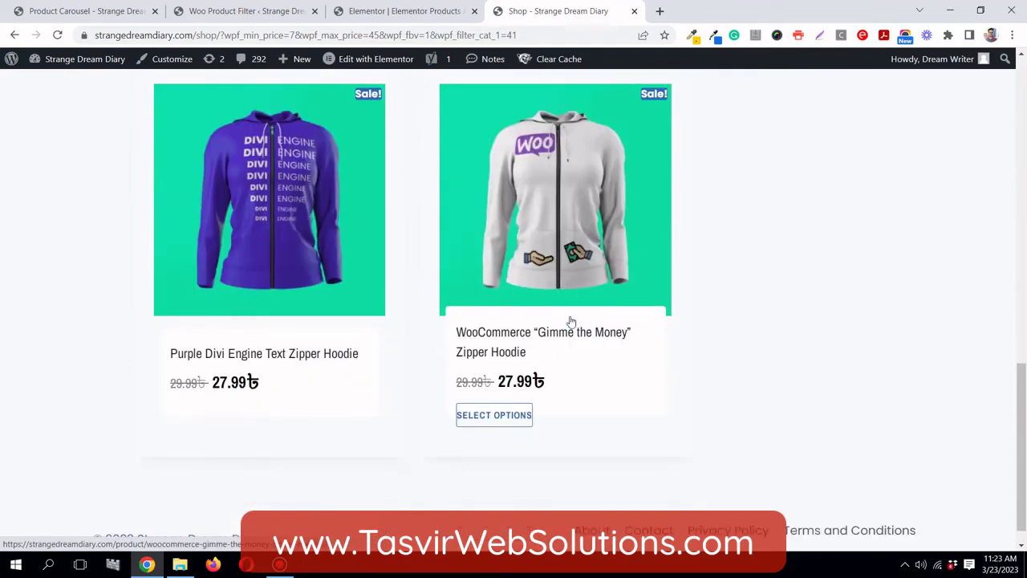
{"action": "scroll", "coordinate": [571, 321], "scroll_direction": "up", "scroll_amount": 8}
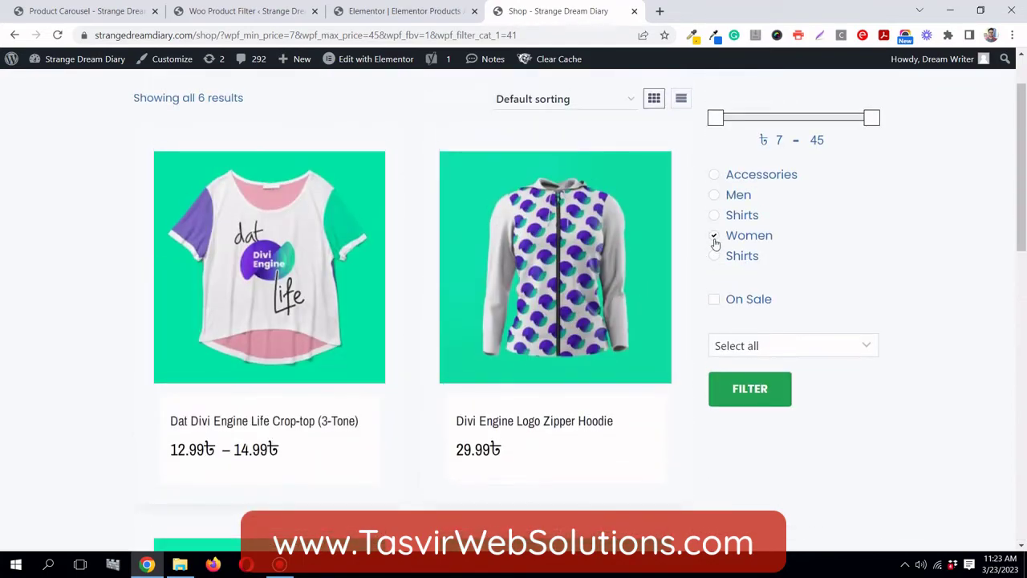
{"action": "scroll", "coordinate": [716, 243], "scroll_direction": "up", "scroll_amount": 1}
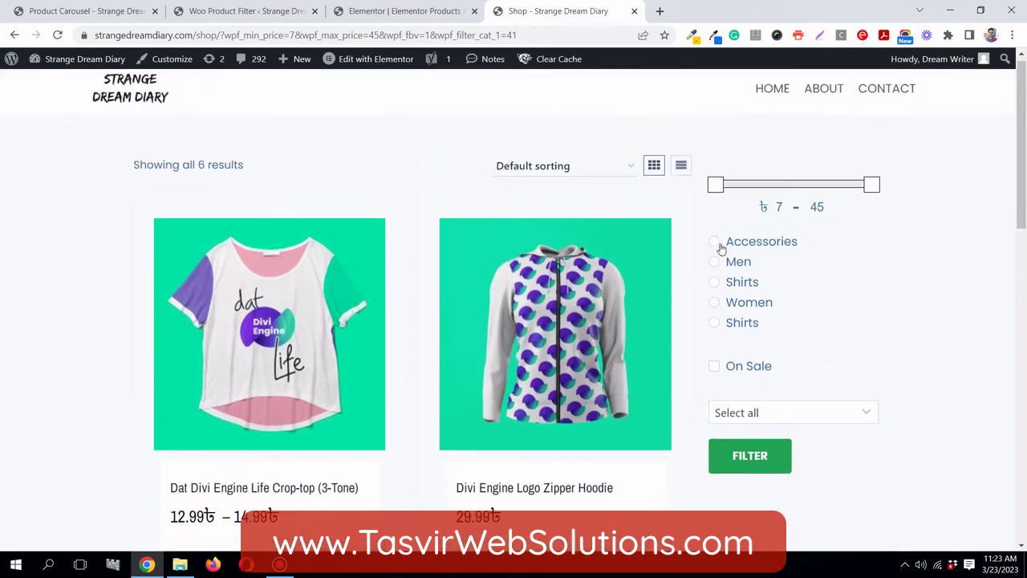
Step: Switch the category to Accessories and apply it, leaving 4 results including Brand Buttons and Lanyard
{"action": "left_click", "coordinate": [752, 457]}
{"action": "scroll", "coordinate": [589, 350], "scroll_direction": "down", "scroll_amount": 1}
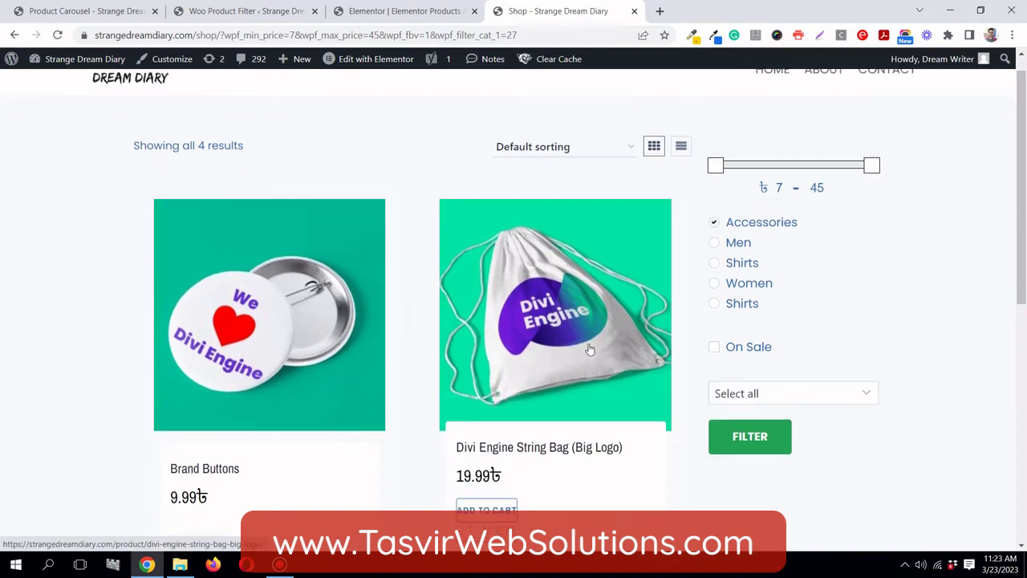
{"action": "scroll", "coordinate": [518, 321], "scroll_direction": "down", "scroll_amount": 3}
{"action": "scroll", "coordinate": [410, 321], "scroll_direction": "up", "scroll_amount": 4}
{"action": "scroll", "coordinate": [530, 288], "scroll_direction": "down", "scroll_amount": 5}
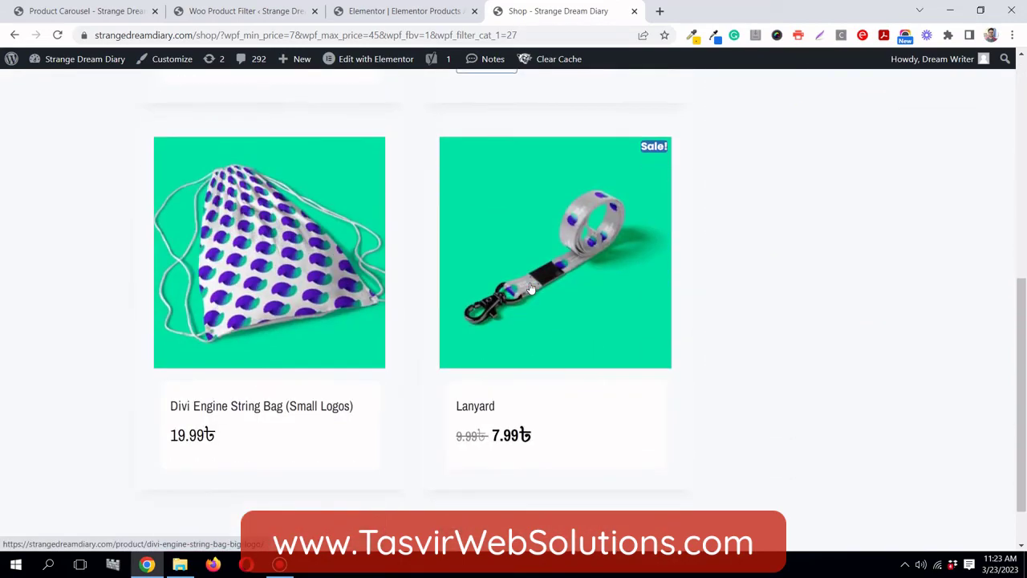
{"action": "scroll", "coordinate": [360, 353], "scroll_direction": "down", "scroll_amount": 1}
{"action": "scroll", "coordinate": [362, 353], "scroll_direction": "up", "scroll_amount": 5}
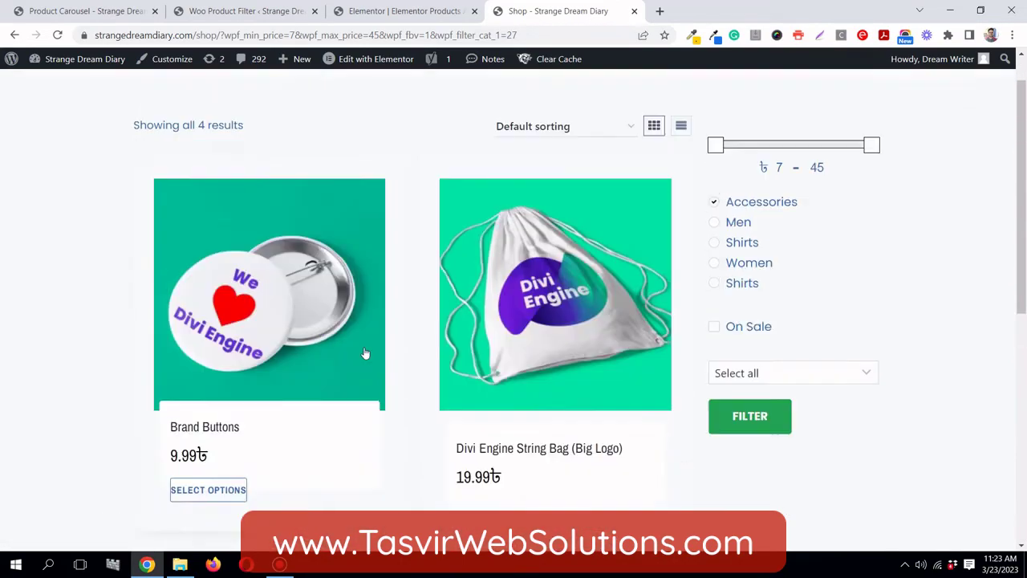
{"action": "scroll", "coordinate": [365, 353], "scroll_direction": "up", "scroll_amount": 1}
{"action": "scroll", "coordinate": [896, 294], "scroll_direction": "down", "scroll_amount": 1}
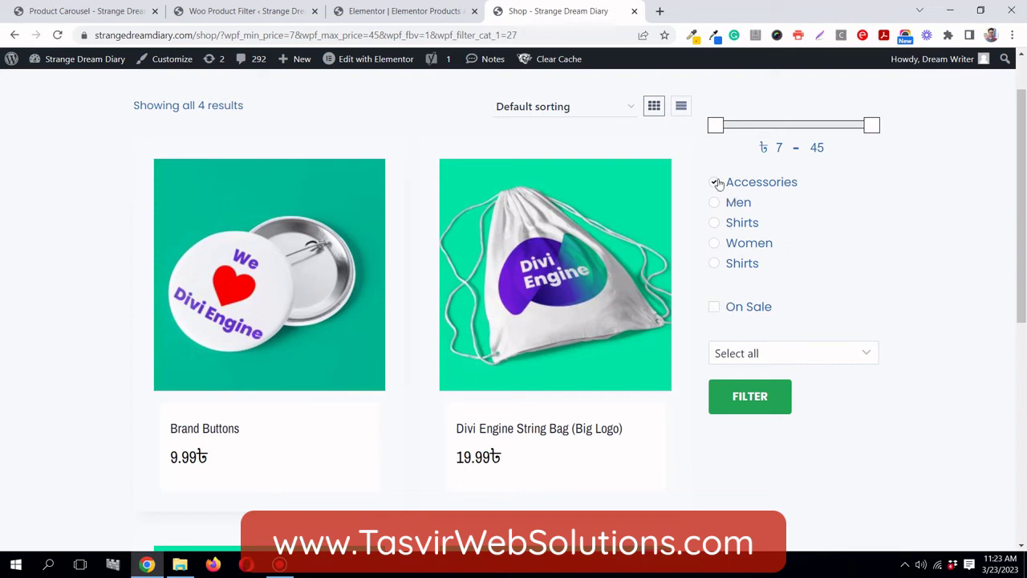
Step: Clear Accessories, tick On Sale and apply, listing five sale items
{"action": "left_click", "coordinate": [718, 183]}
{"action": "left_click", "coordinate": [714, 307]}
{"action": "left_click", "coordinate": [767, 406]}
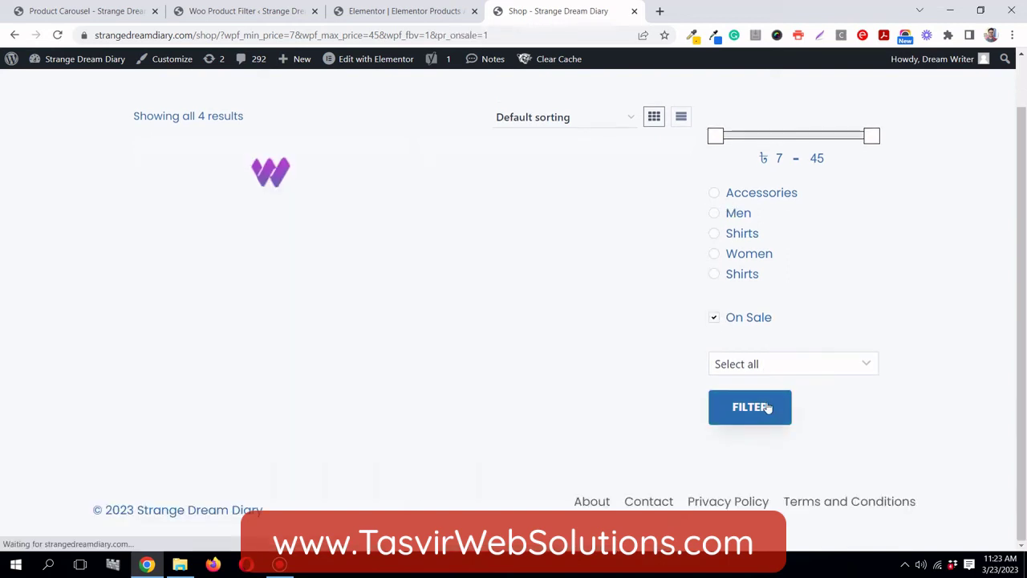
{"action": "scroll", "coordinate": [625, 341], "scroll_direction": "down", "scroll_amount": 8}
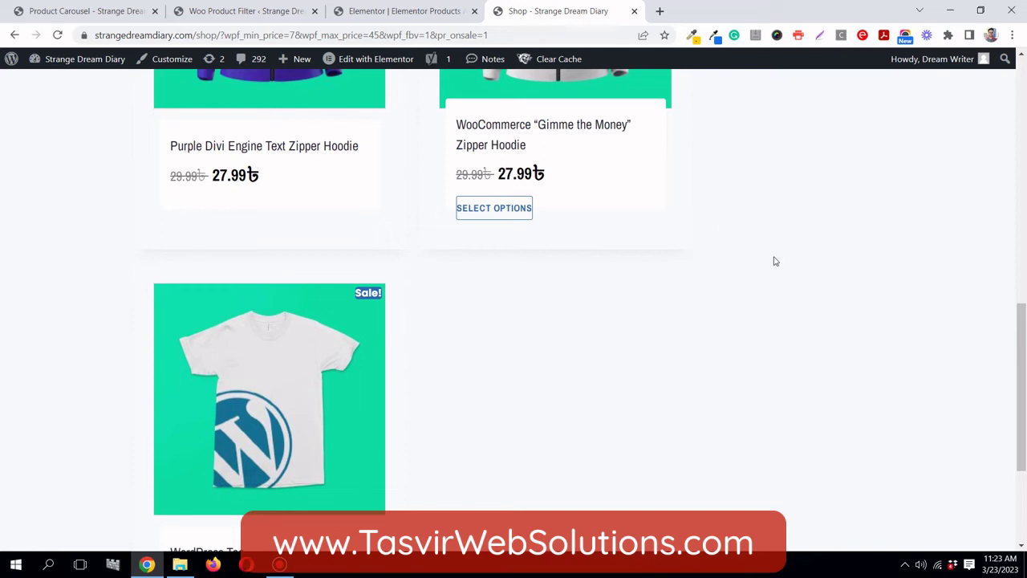
{"action": "scroll", "coordinate": [775, 261], "scroll_direction": "up", "scroll_amount": 8}
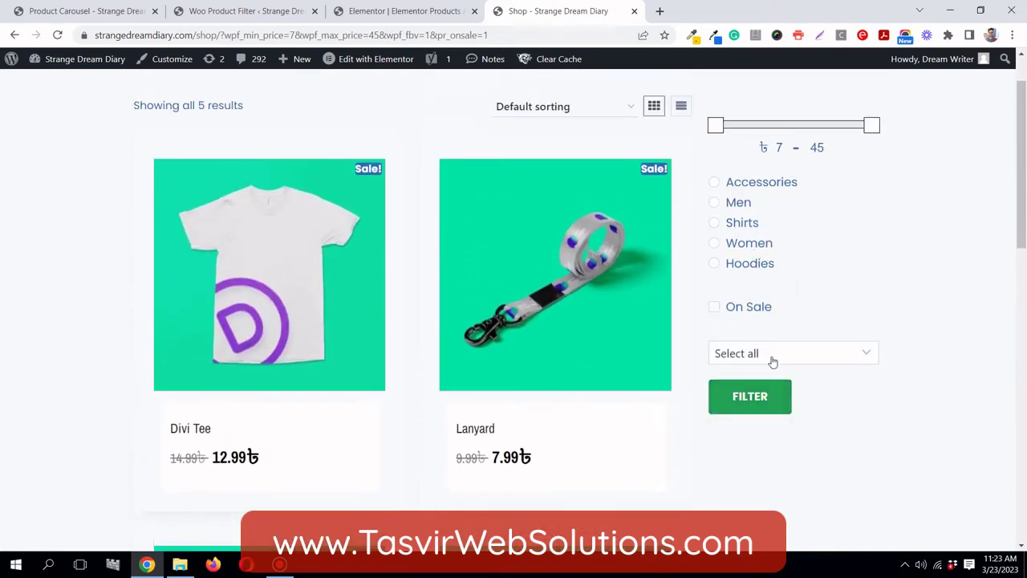
Step: Keep Select all in the stock status dropdown, then untick On Sale
{"action": "left_click", "coordinate": [779, 353]}
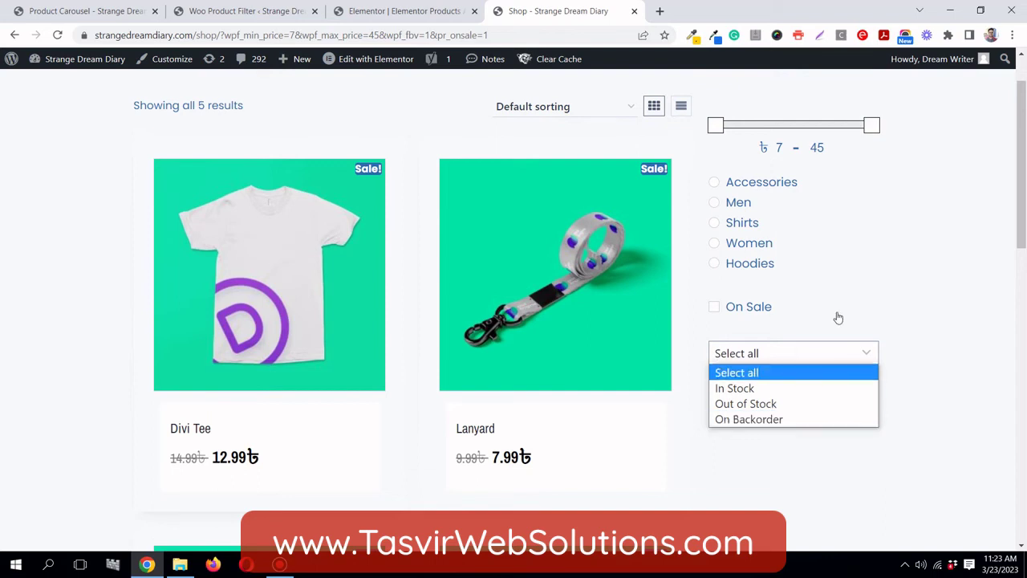
{"action": "left_click", "coordinate": [827, 333]}
{"action": "scroll", "coordinate": [810, 408], "scroll_direction": "up", "scroll_amount": 1}
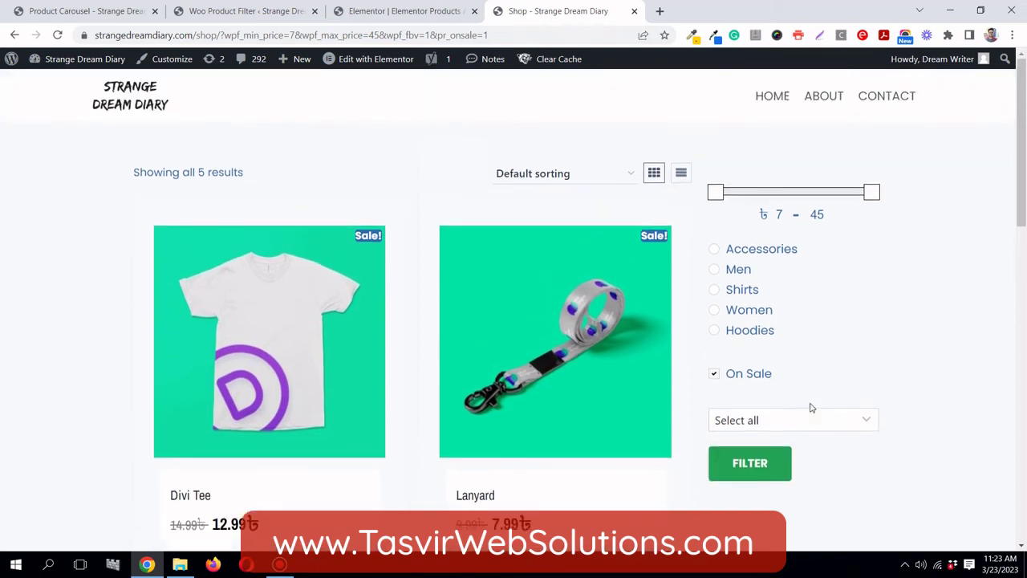
{"action": "left_click", "coordinate": [714, 373]}
Step: Cancel the Leave site prompt to keep the Elementor editor, then return to the Elementor Product Filter edit page
{"action": "left_click", "coordinate": [380, 10]}
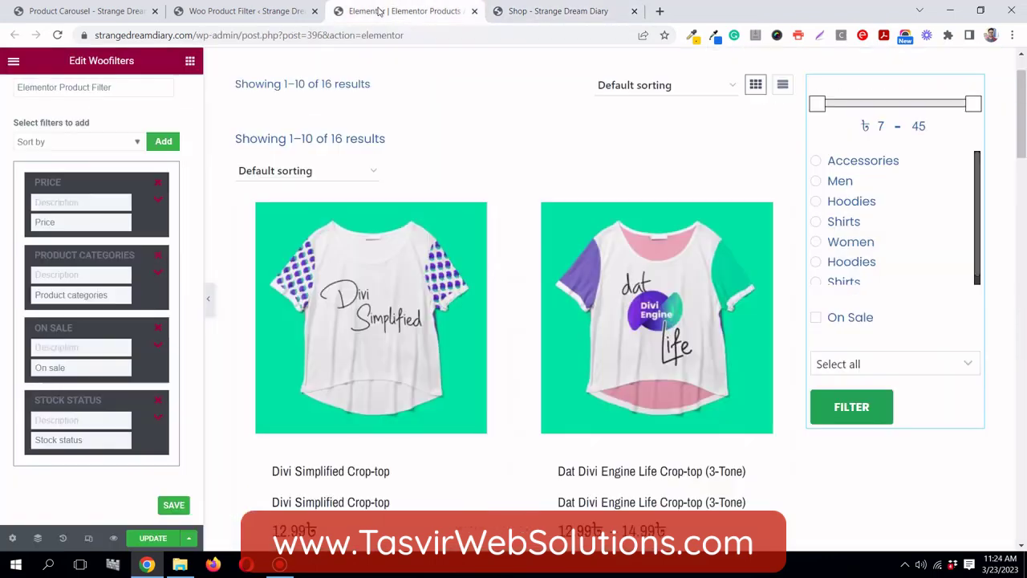
{"action": "left_click", "coordinate": [473, 12]}
{"action": "left_click", "coordinate": [626, 119]}
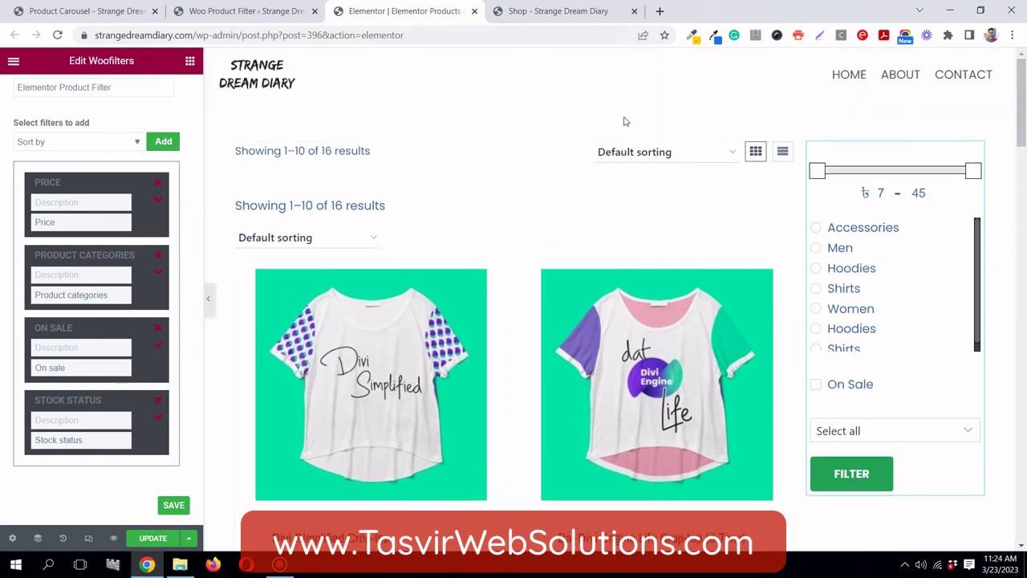
{"action": "left_click", "coordinate": [603, 12]}
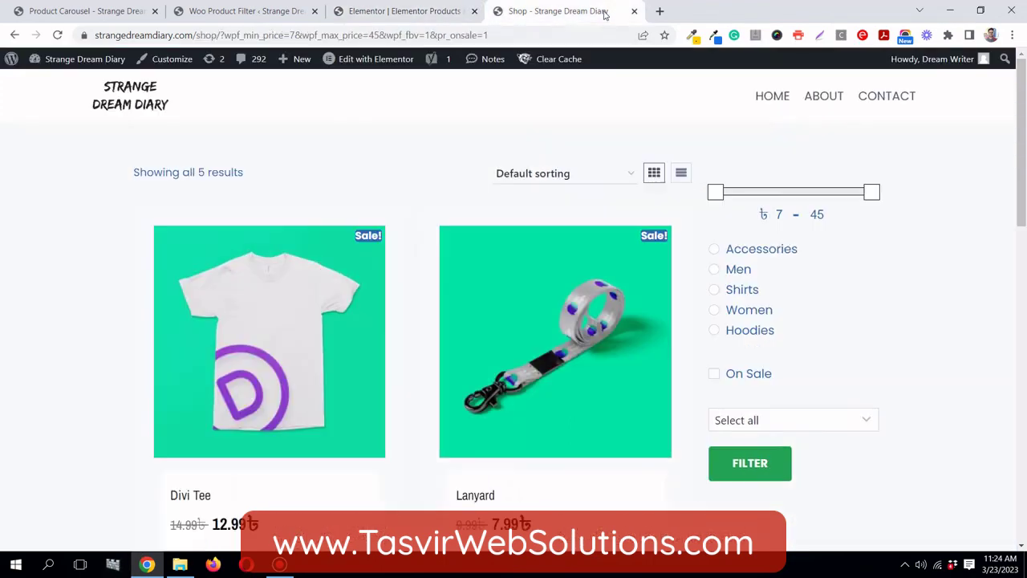
{"action": "left_click", "coordinate": [241, 13]}
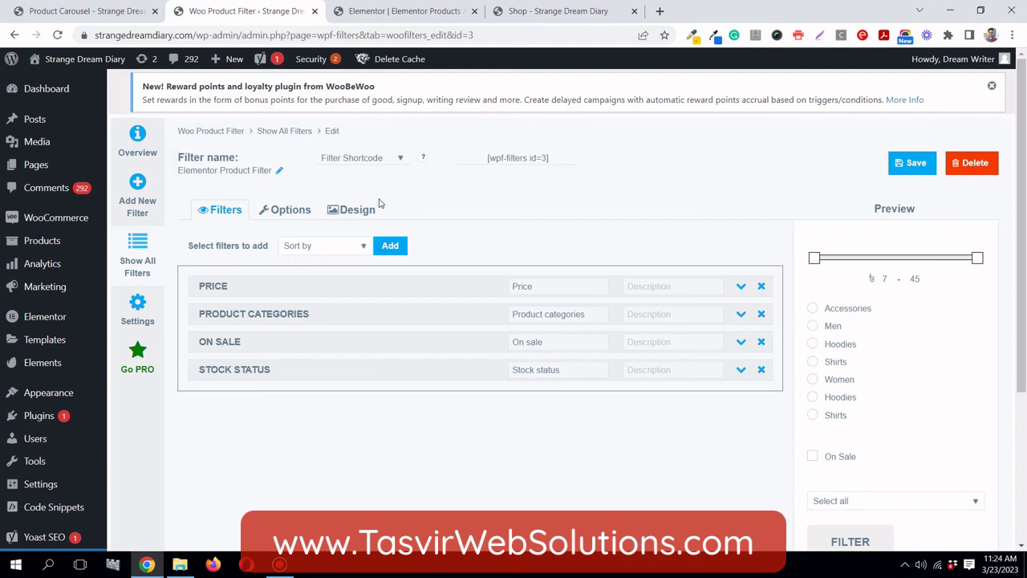
{"action": "scroll", "coordinate": [380, 203], "scroll_direction": "down", "scroll_amount": 1}
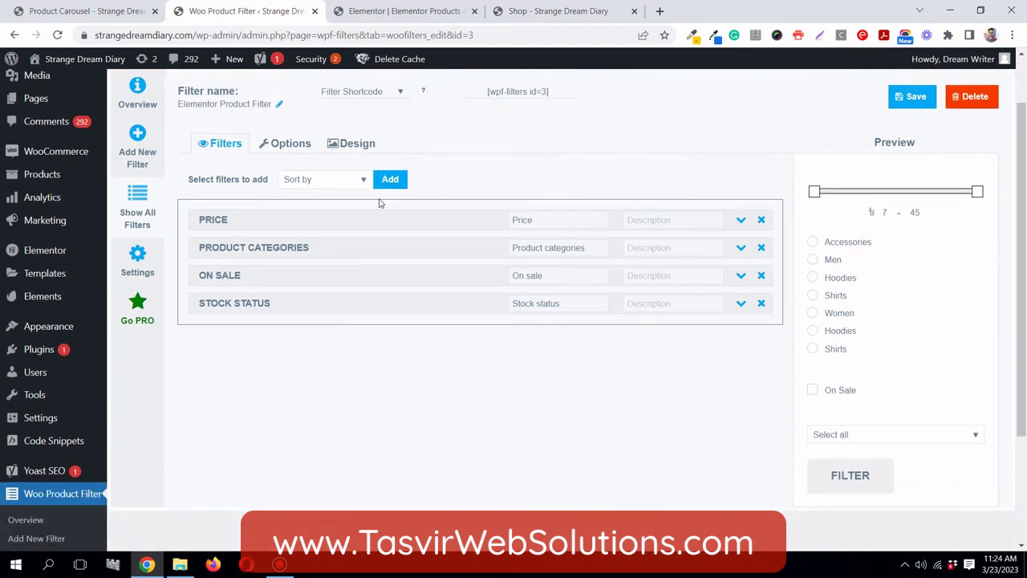
{"action": "scroll", "coordinate": [380, 203], "scroll_direction": "up", "scroll_amount": 1}
Step: Go to Plugins > Installed Plugins and find Product Filter by WooBeWoo
{"action": "mouse_move", "coordinate": [38, 423]}
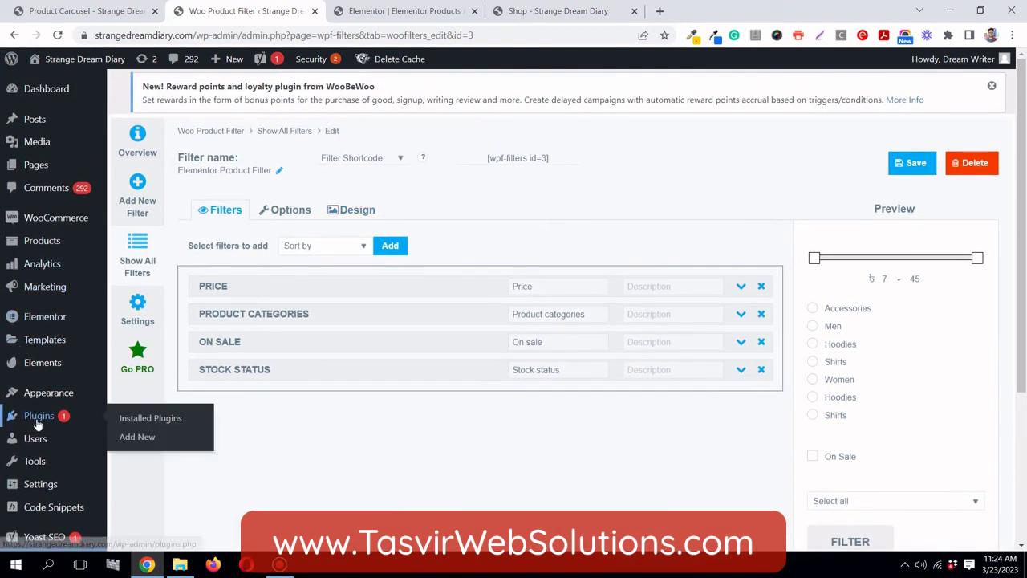
{"action": "left_click", "coordinate": [150, 418]}
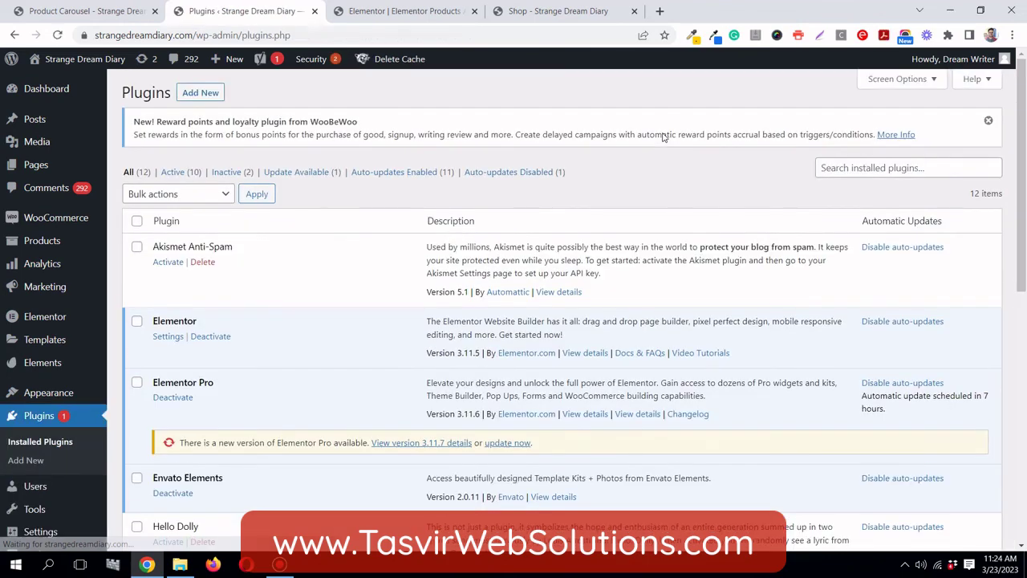
{"action": "left_click", "coordinate": [404, 11]}
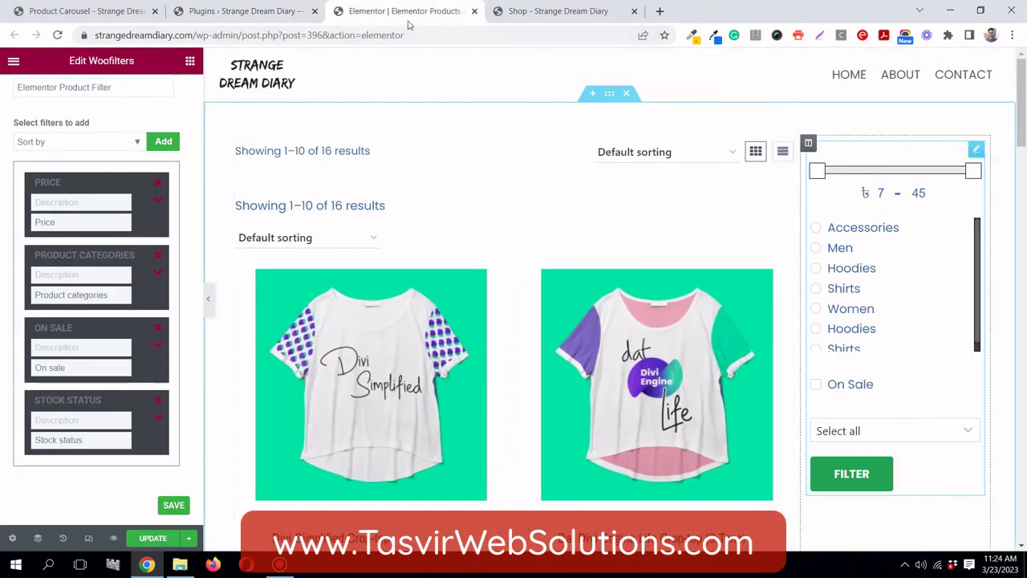
{"action": "left_click", "coordinate": [245, 11]}
{"action": "scroll", "coordinate": [586, 223], "scroll_direction": "down", "scroll_amount": 3}
{"action": "scroll", "coordinate": [586, 223], "scroll_direction": "down", "scroll_amount": 5}
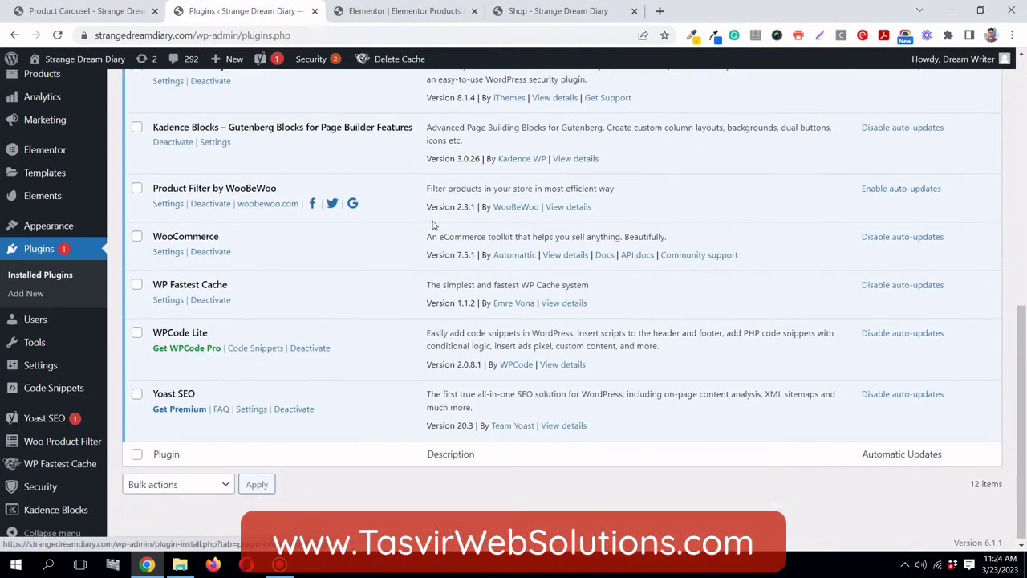
Step: Read the Product Filter by WooBeWoo 2.3.1 details and ratings, then close them
{"action": "left_click", "coordinate": [574, 208]}
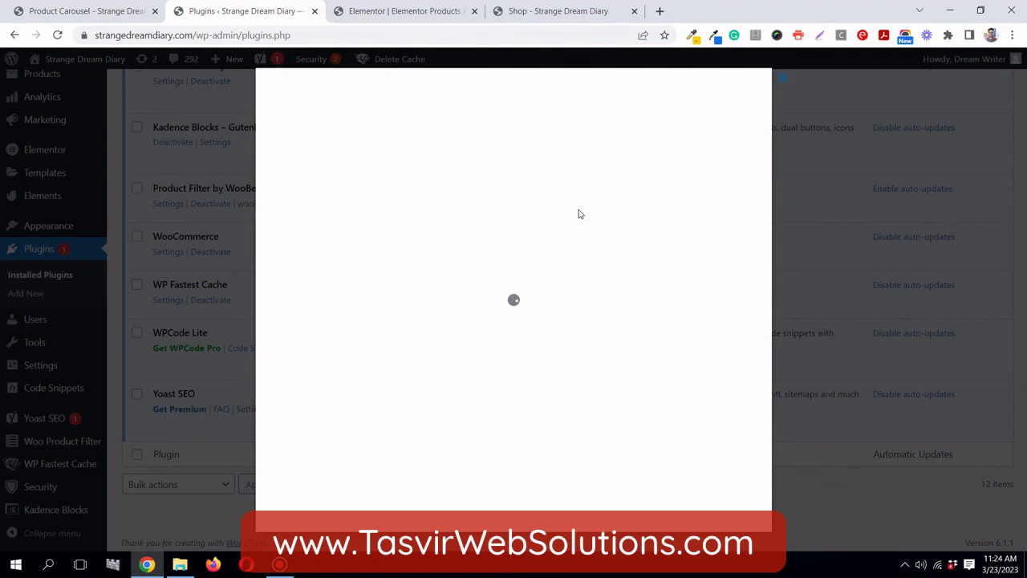
{"action": "scroll", "coordinate": [682, 429], "scroll_direction": "down", "scroll_amount": 2}
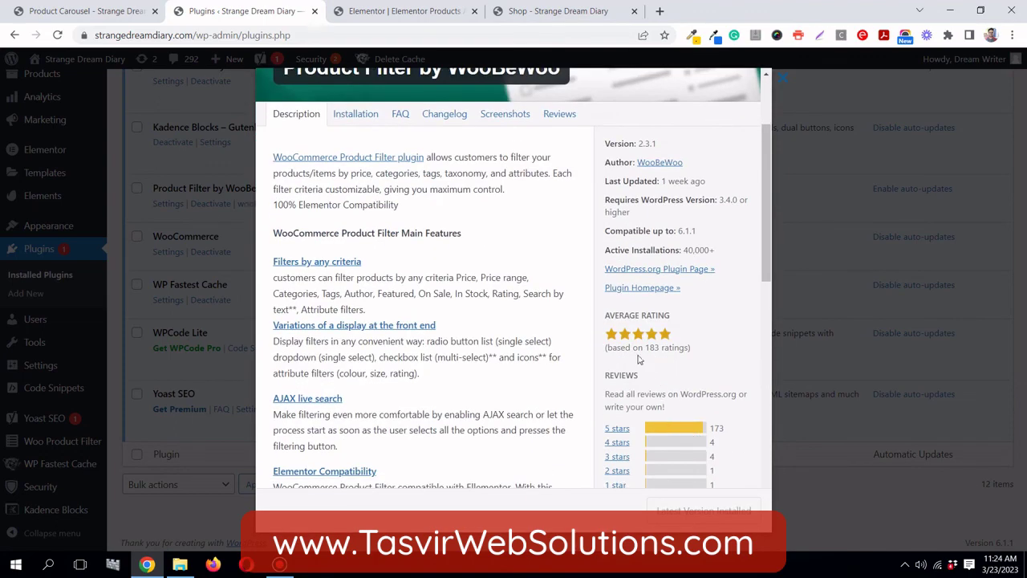
{"action": "scroll", "coordinate": [681, 350], "scroll_direction": "down", "scroll_amount": 2}
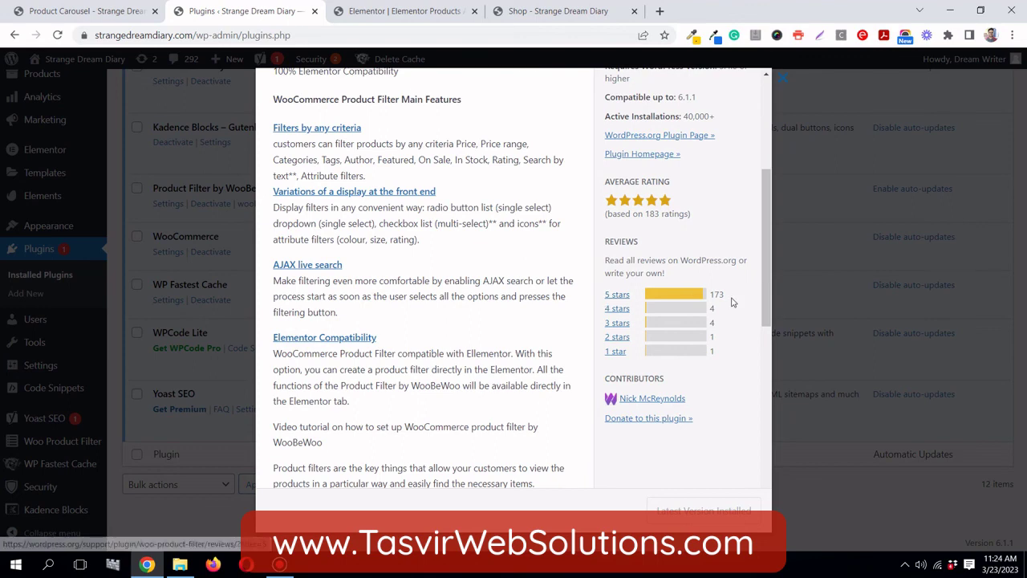
{"action": "scroll", "coordinate": [730, 302], "scroll_direction": "up", "scroll_amount": 4}
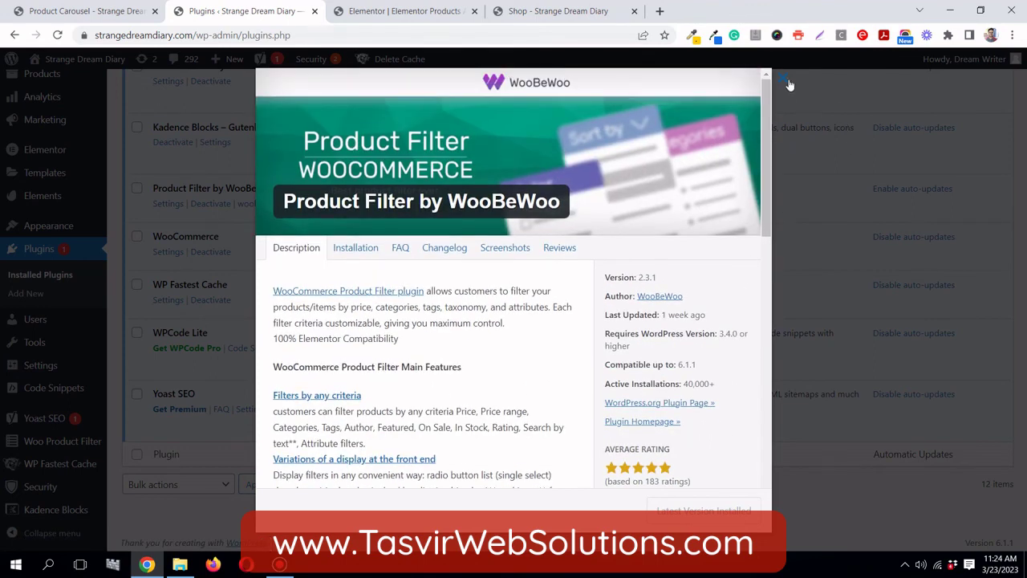
{"action": "left_click", "coordinate": [788, 78]}
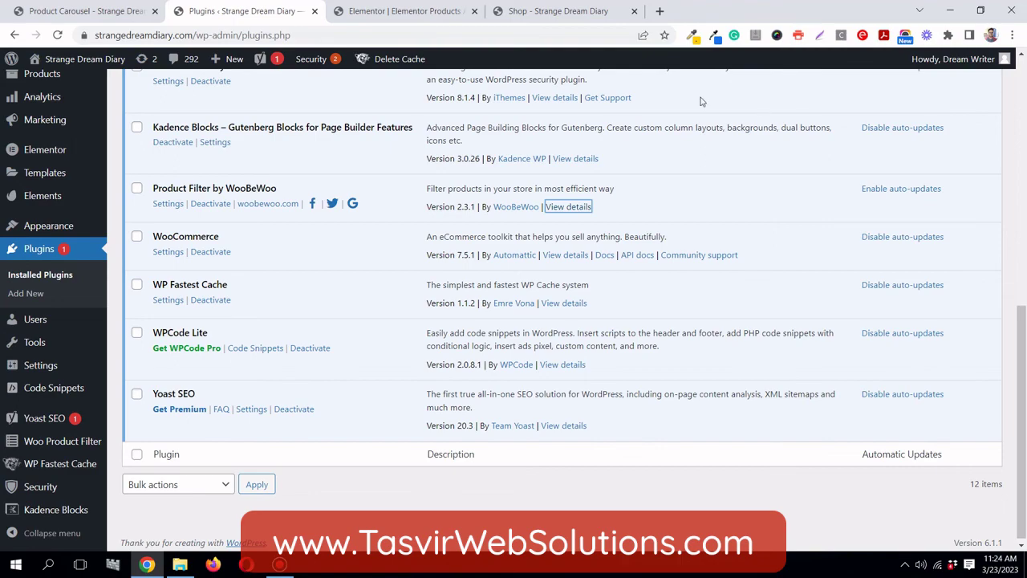
{"action": "scroll", "coordinate": [700, 101], "scroll_direction": "up", "scroll_amount": 6}
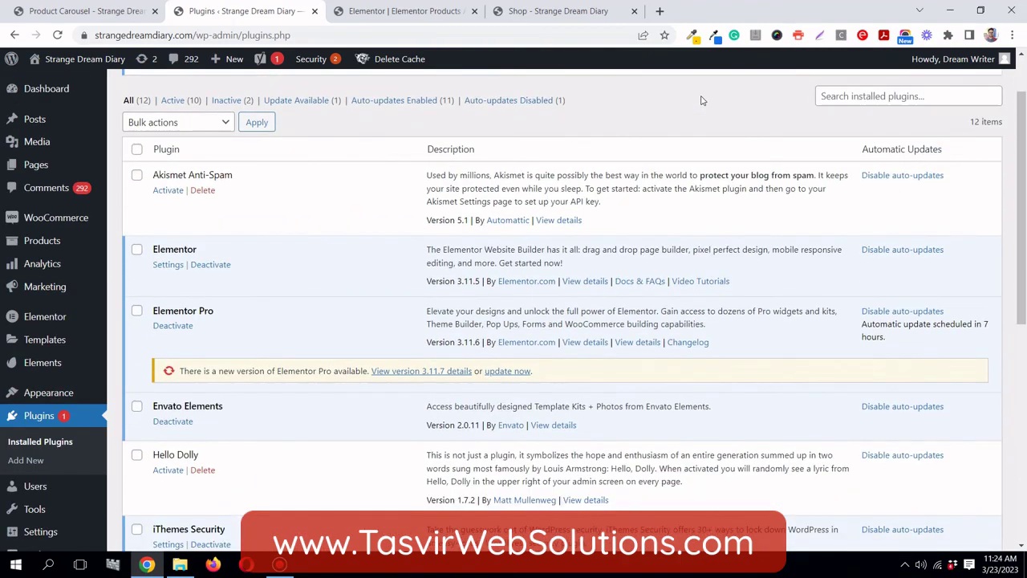
{"action": "scroll", "coordinate": [700, 101], "scroll_direction": "up", "scroll_amount": 1}
{"action": "scroll", "coordinate": [701, 102], "scroll_direction": "up", "scroll_amount": 1}
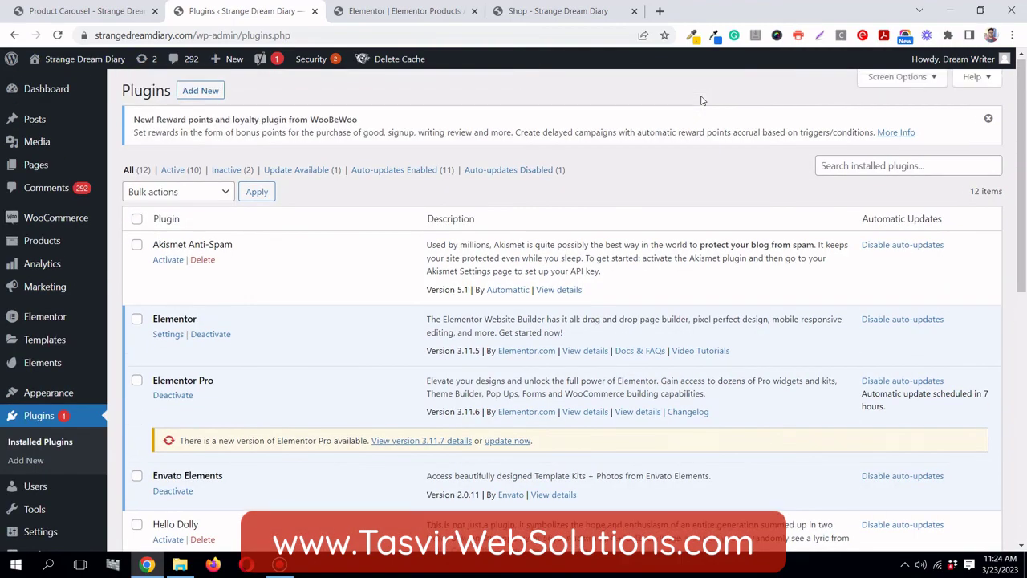